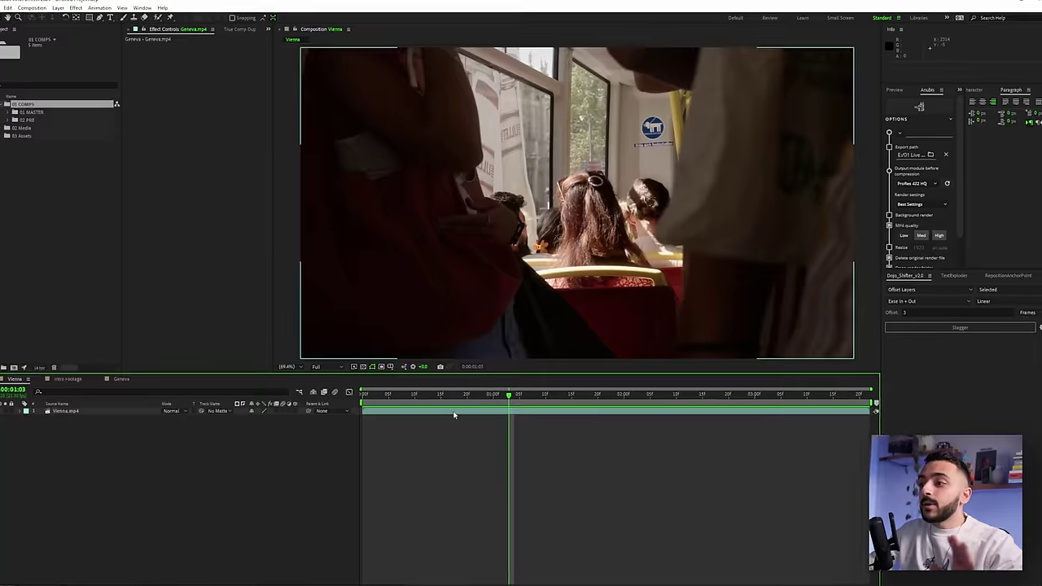
# Pre-compose the Vienna.mp4 layer as "Vienna Footage Base PRE", moving all attributes and adjusting the duration to the layer's time span.
pyautogui.rightClick(453, 413)
pyautogui.click(482, 348)
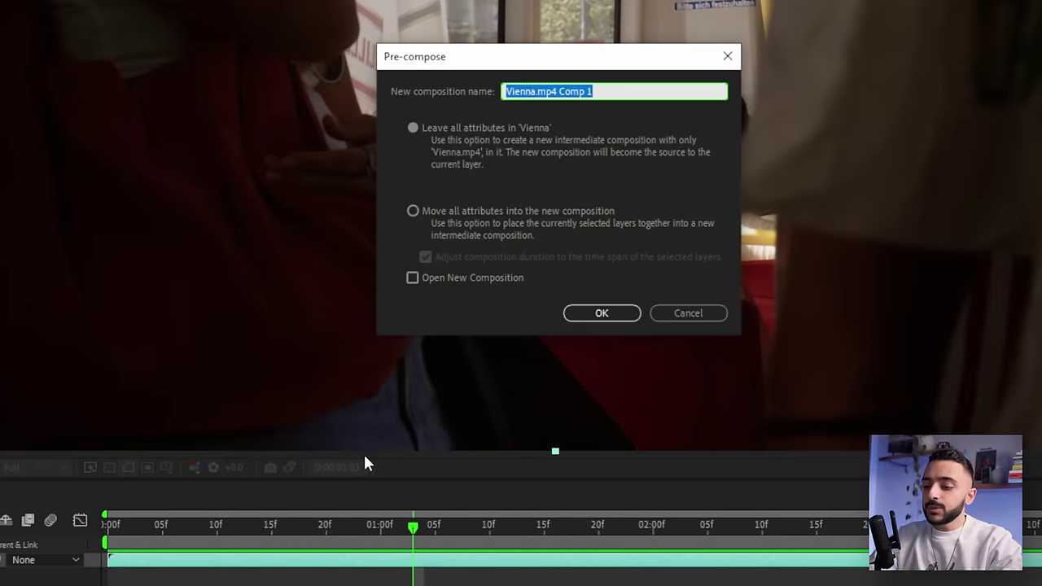
pyautogui.write('Vienn')
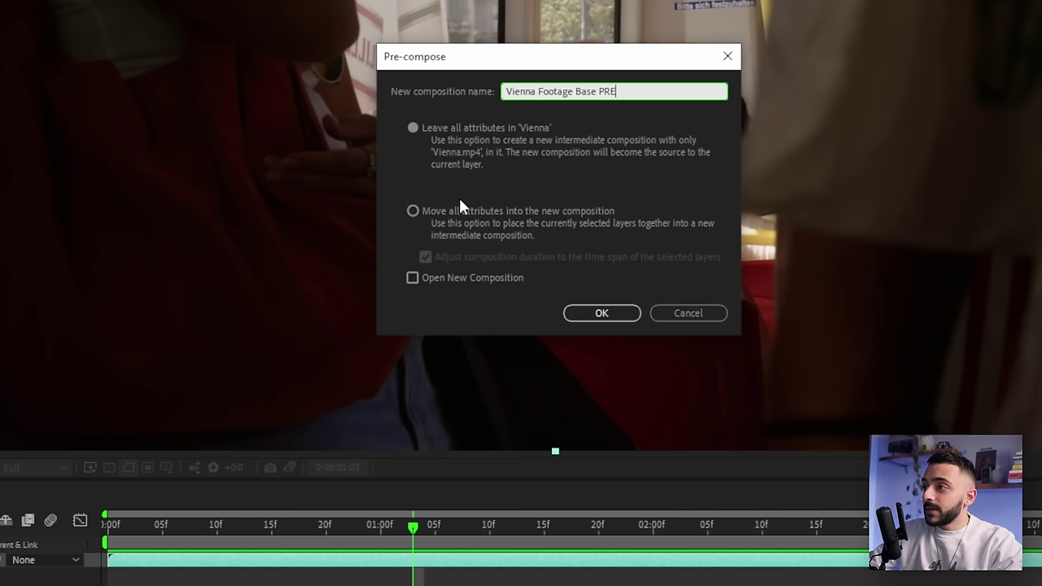
pyautogui.click(435, 210)
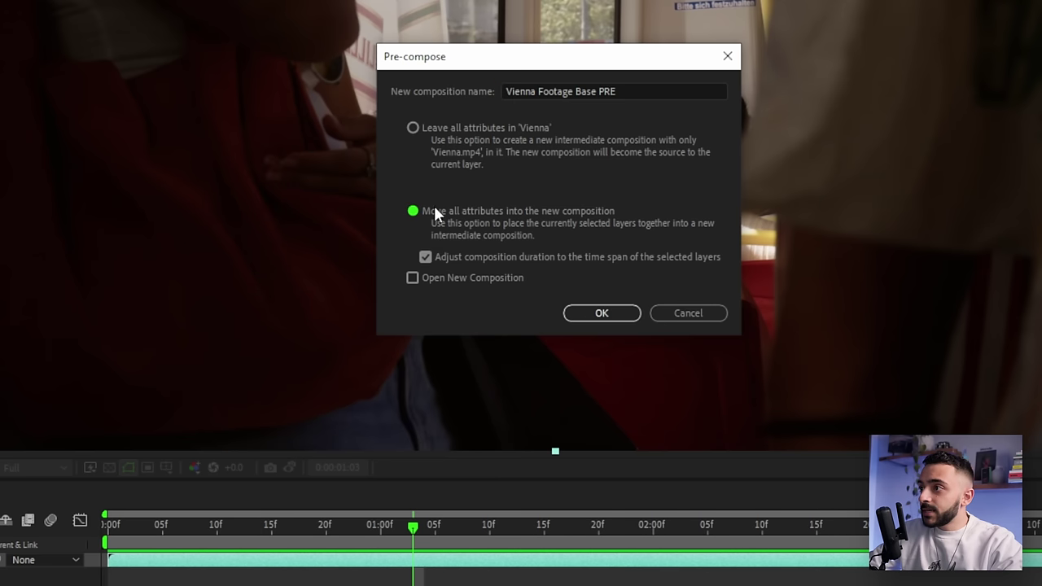
pyautogui.click(425, 258)
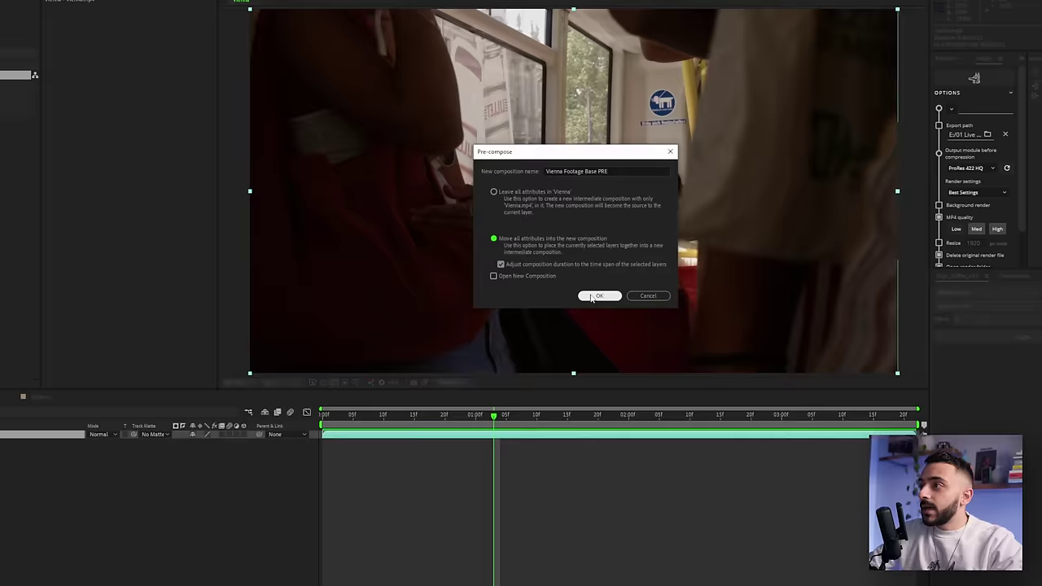
pyautogui.click(593, 296)
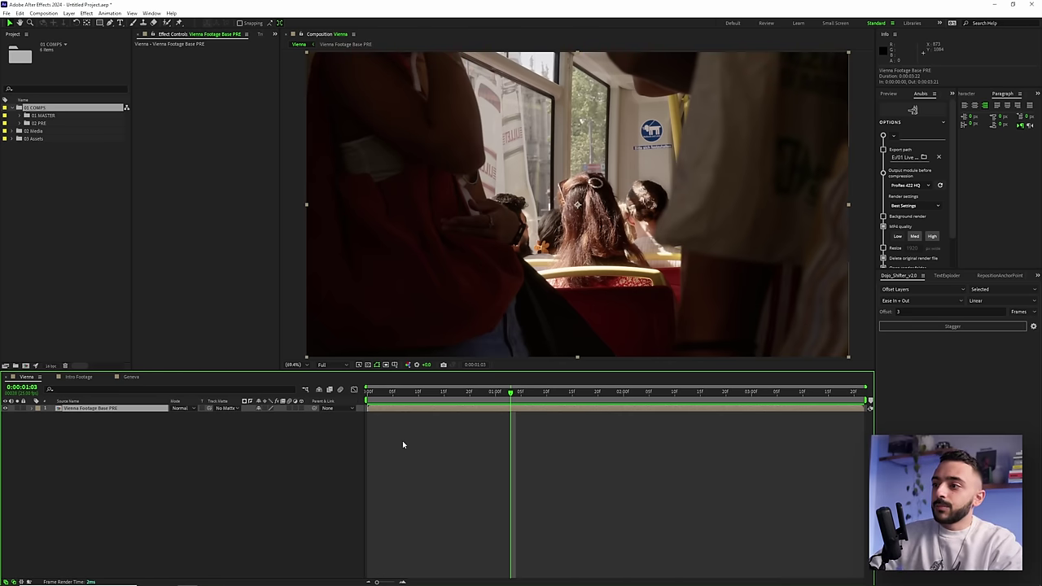
# Apply Warp Stabilizer VFX to the Vienna Footage Base PRE layer.
pyautogui.hotkey('ctrl', 'space')
pyautogui.write('warp')
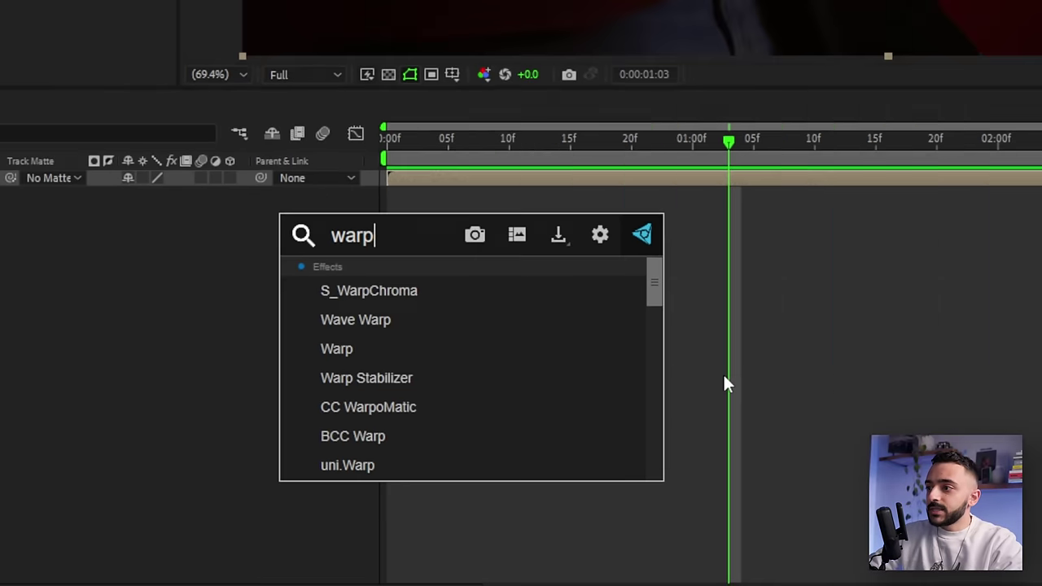
pyautogui.press('Escape')
pyautogui.click(477, 407)
pyautogui.rightClick(478, 408)
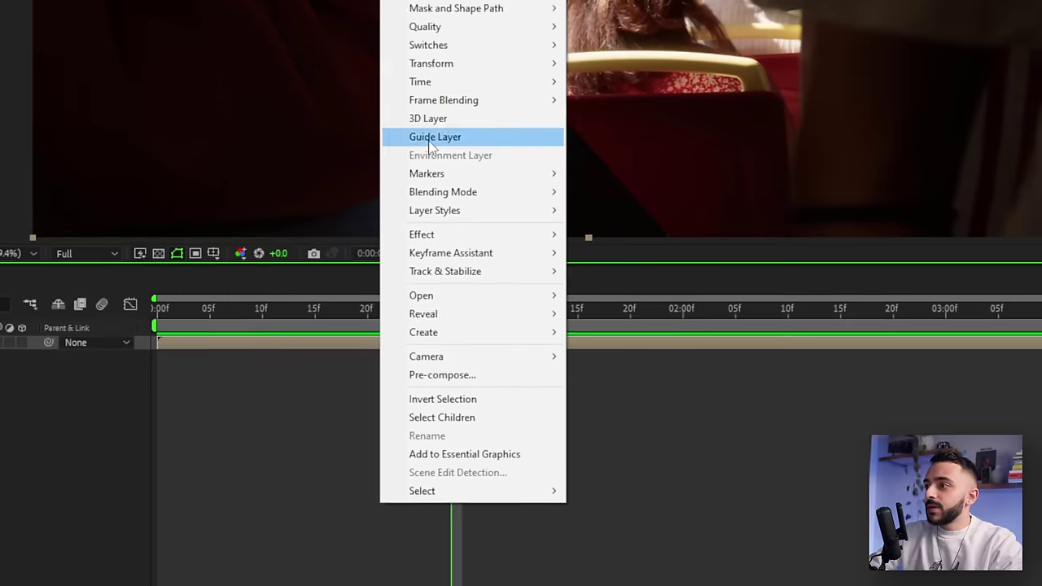
pyautogui.moveTo(497, 272)
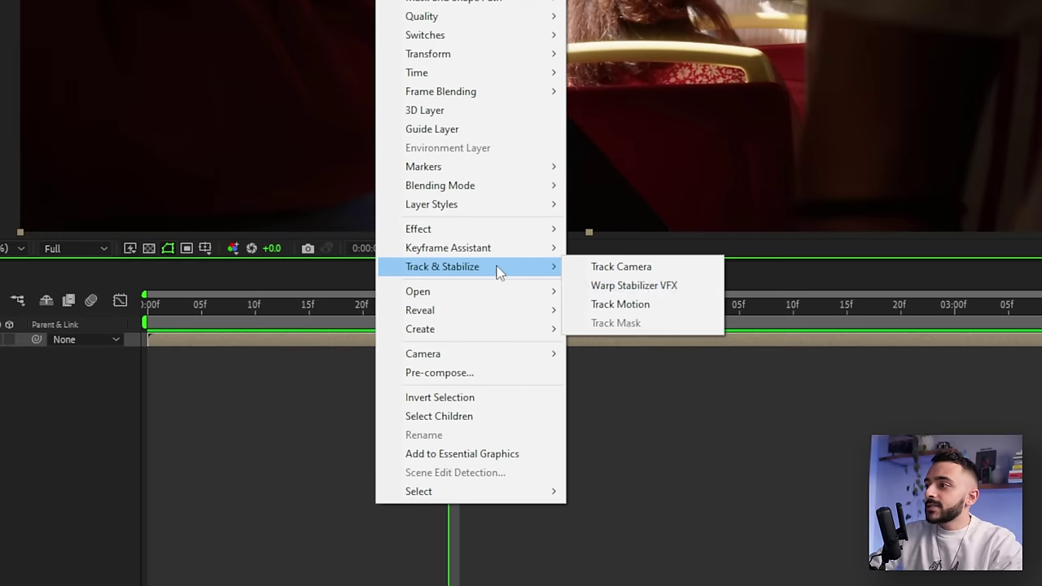
pyautogui.click(676, 293)
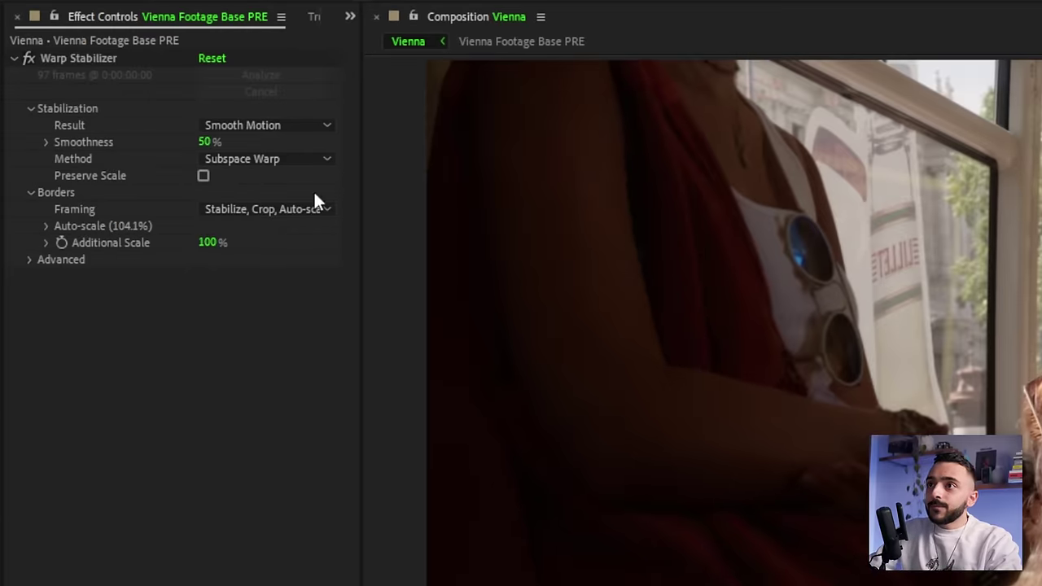
# Show the Warp Stabilizer's track points in the advanced settings and set their size to 447%.
pyautogui.click(31, 260)
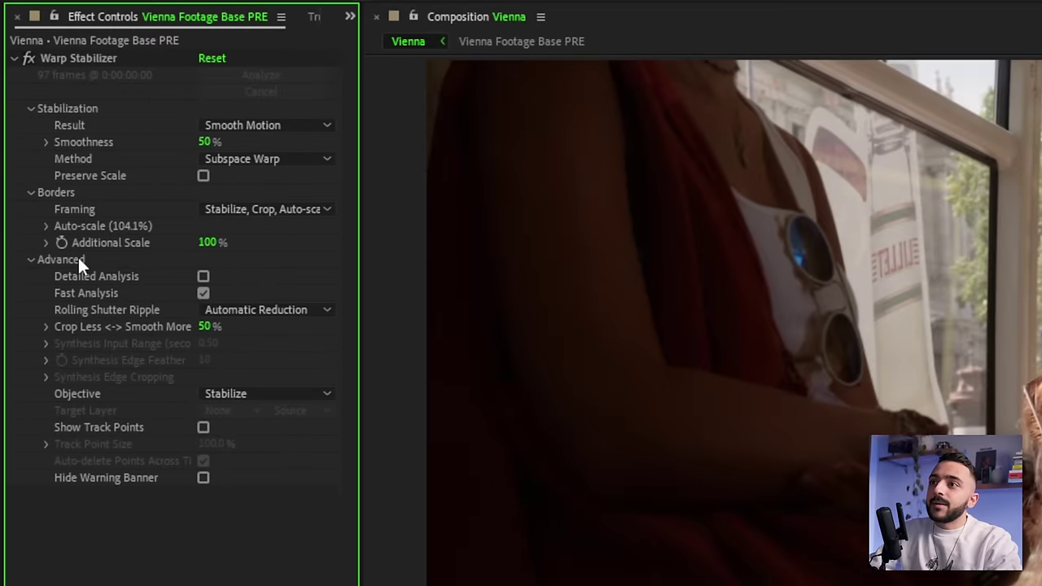
pyautogui.click(203, 428)
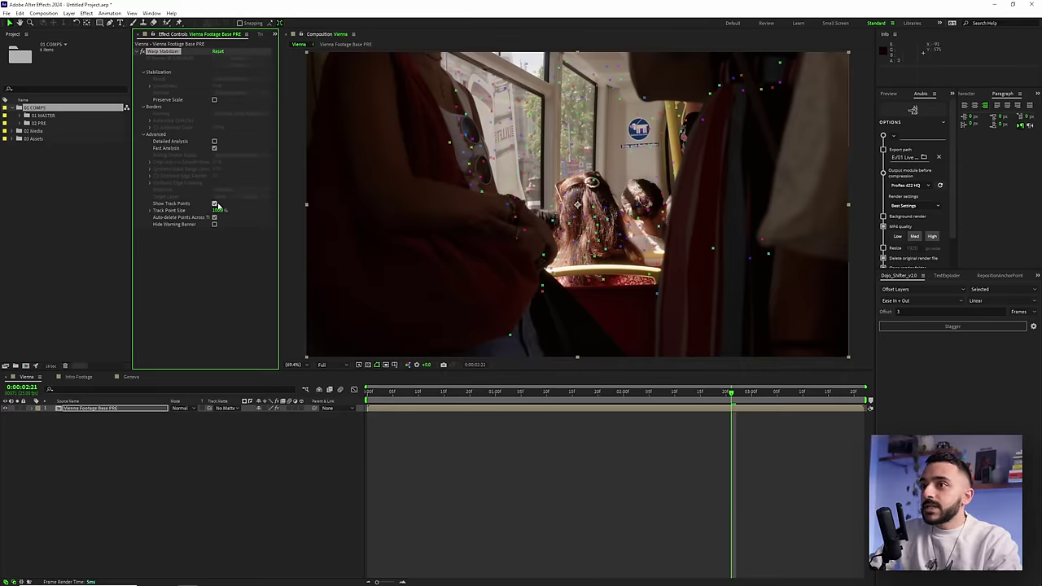
pyautogui.press('space')
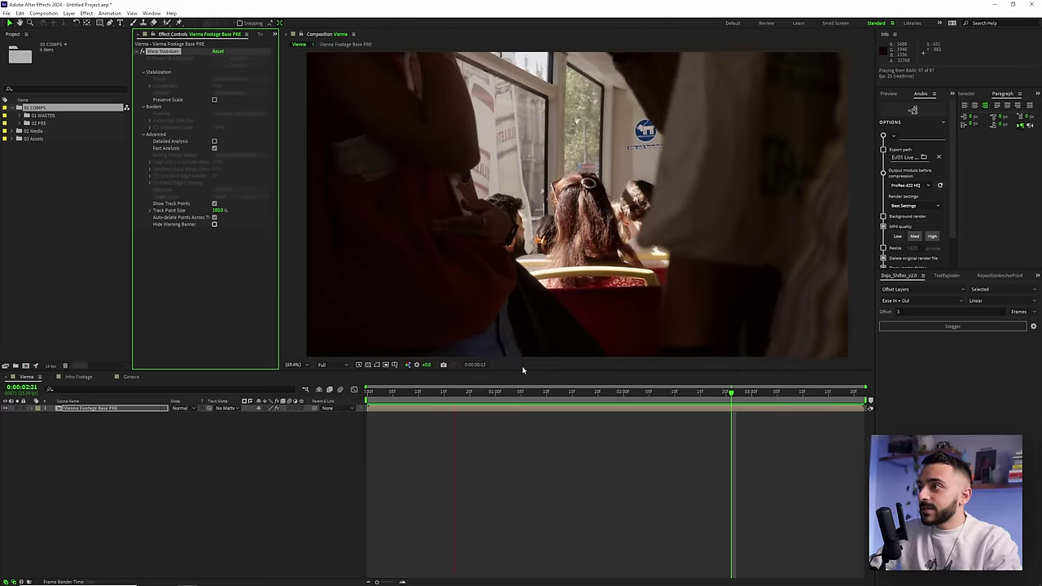
pyautogui.press('space')
pyautogui.moveTo(467, 392); pyautogui.dragTo(505, 392)
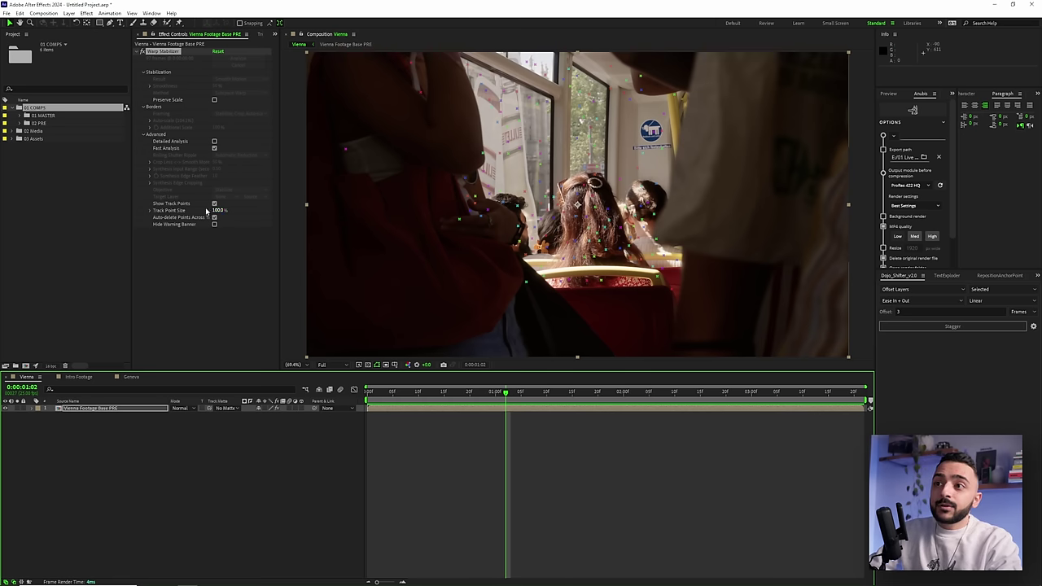
pyautogui.moveTo(217, 210); pyautogui.dragTo(356, 209)
# At 0:00:00:09, delete the track points on the foreground passenger in red and the large window beside them.
pyautogui.moveTo(442, 391); pyautogui.dragTo(486, 392)
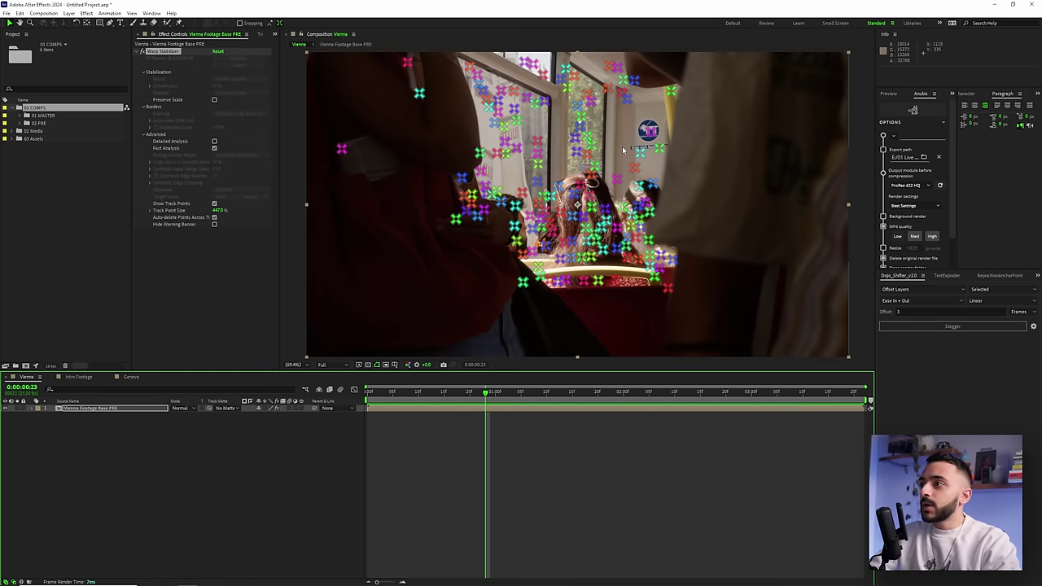
pyautogui.moveTo(491, 393); pyautogui.dragTo(551, 394)
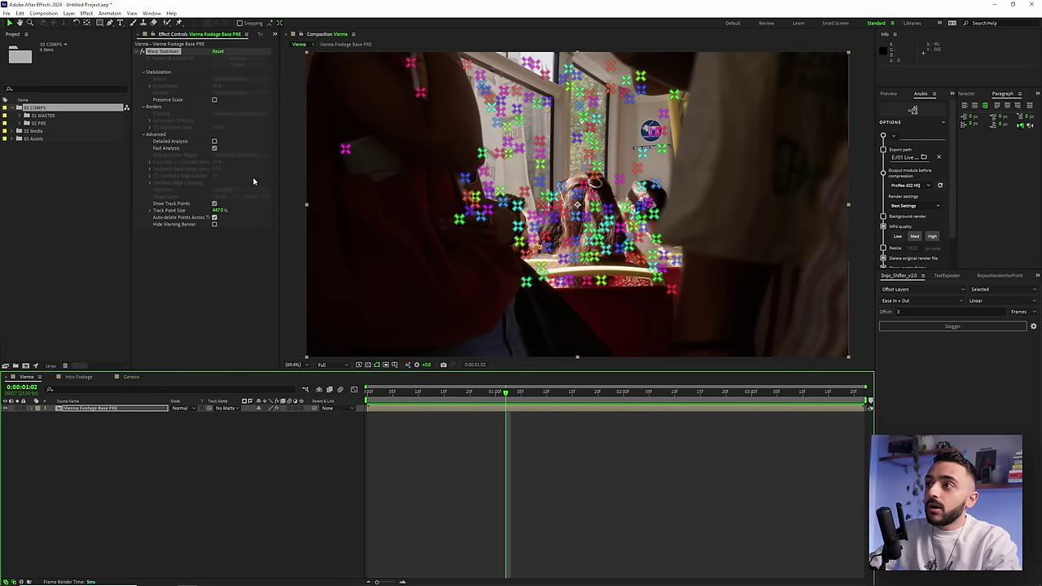
pyautogui.press('space')
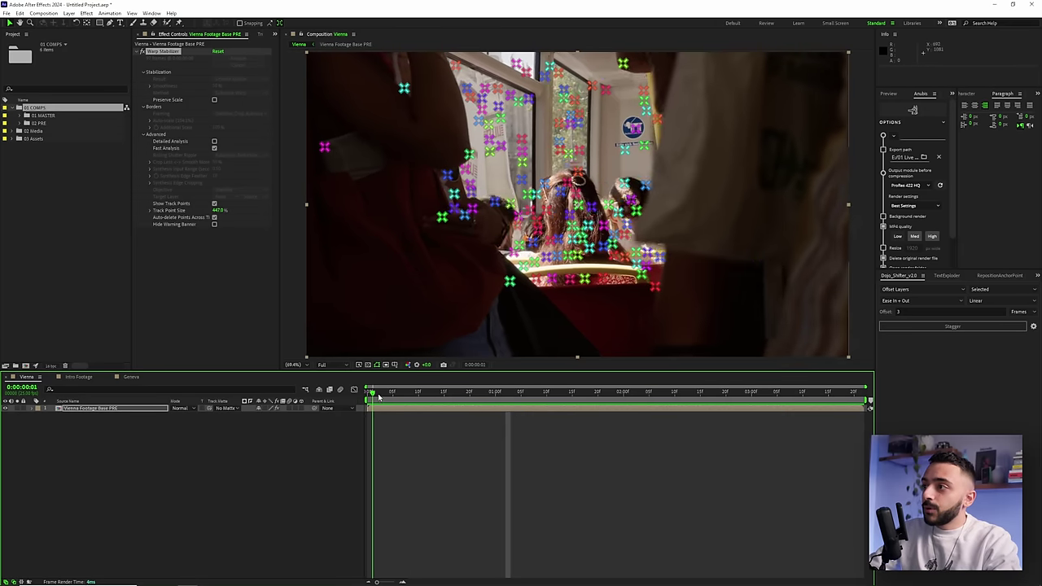
pyautogui.press('space')
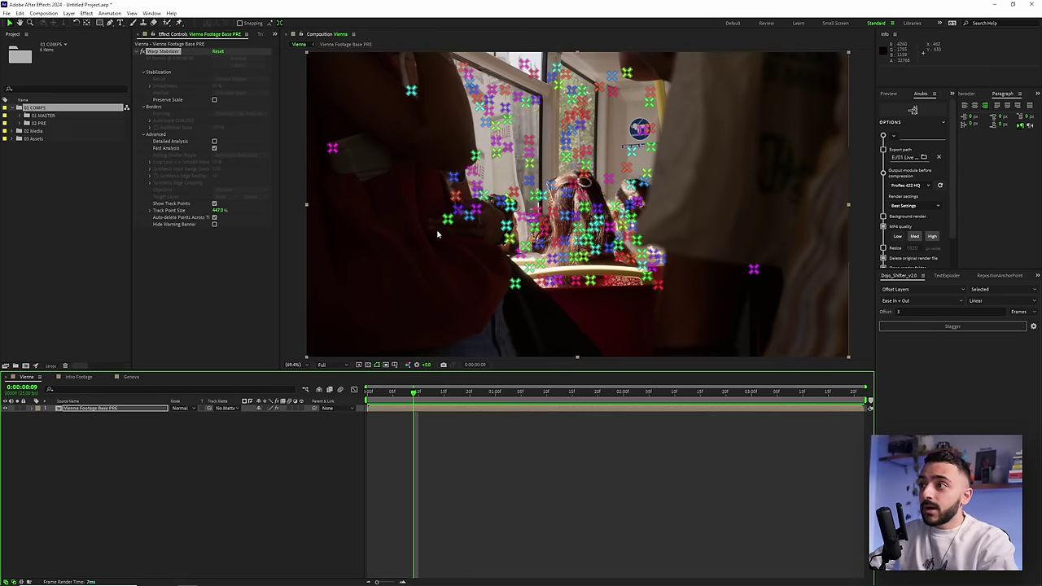
pyautogui.moveTo(424, 201)
pyautogui.mouseDown()
pyautogui.moveTo(414, 234)
pyautogui.moveTo(437, 318)
pyautogui.moveTo(500, 341)
pyautogui.moveTo(538, 263)
pyautogui.moveTo(556, 80)
pyautogui.moveTo(456, 57)
pyautogui.moveTo(305, 147)
pyautogui.moveTo(370, 224)
pyautogui.moveTo(411, 232)
pyautogui.mouseUp()
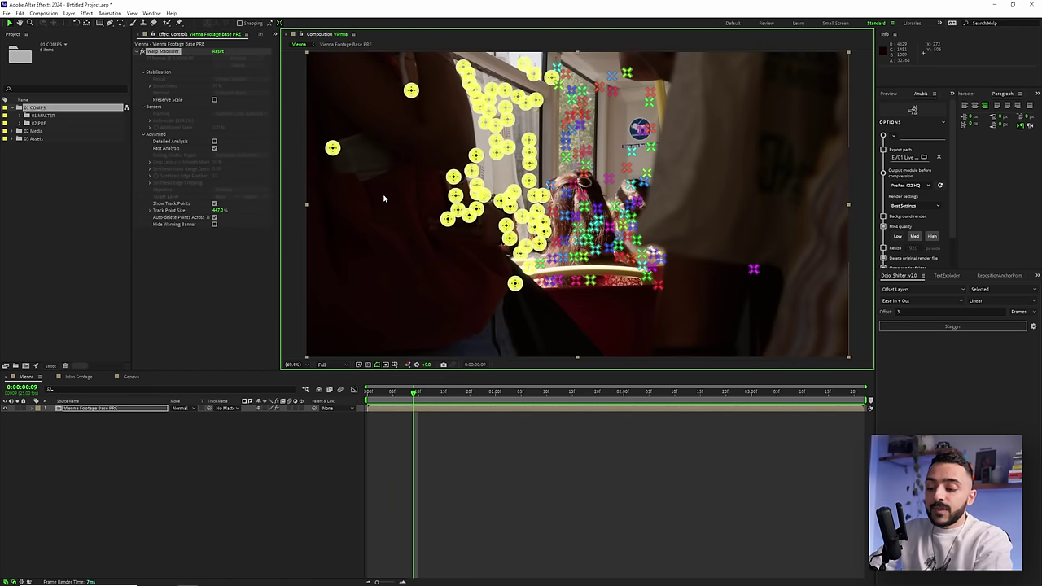
pyautogui.press('Delete')
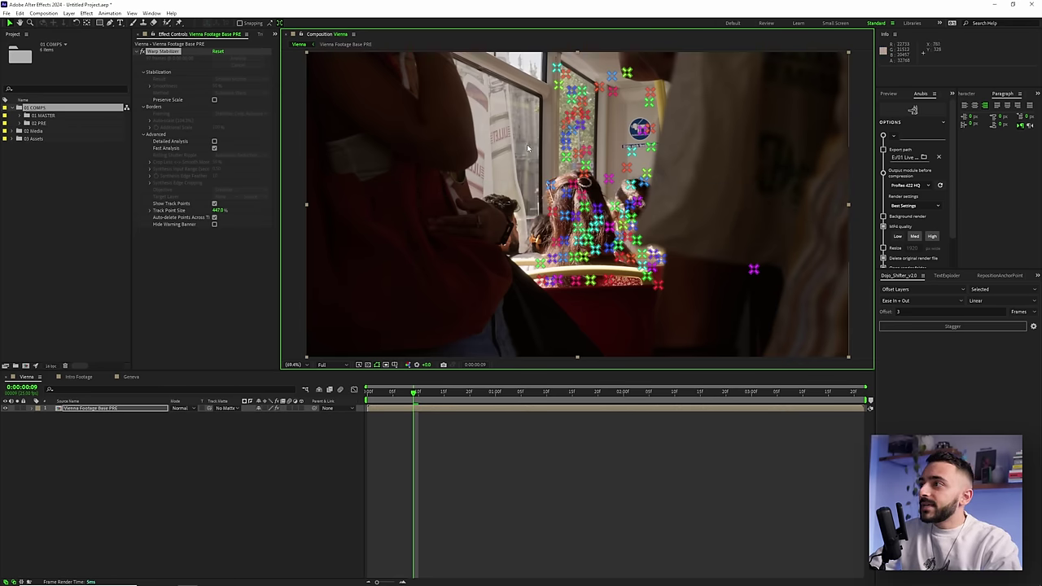
# Delete the track points on the narrow window, wall, neighbouring passengers and seat, keeping those on the central woman's hair.
pyautogui.moveTo(590, 181)
pyautogui.mouseDown()
pyautogui.moveTo(626, 281)
pyautogui.moveTo(680, 316)
pyautogui.moveTo(807, 173)
pyautogui.moveTo(706, 35)
pyautogui.moveTo(535, 40)
pyautogui.mouseUp()
pyautogui.press('Delete')
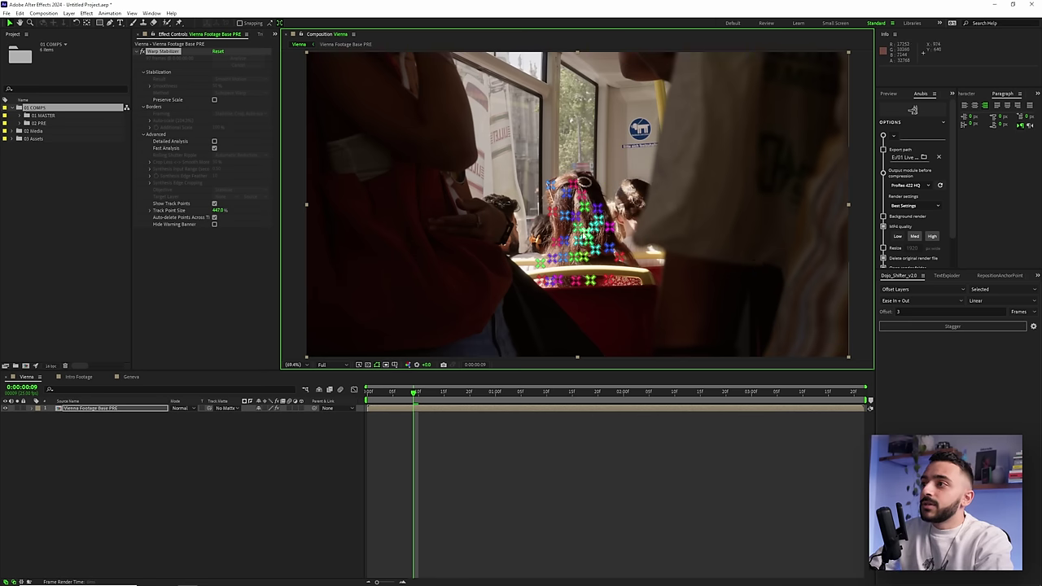
pyautogui.moveTo(545, 318); pyautogui.dragTo(652, 265)
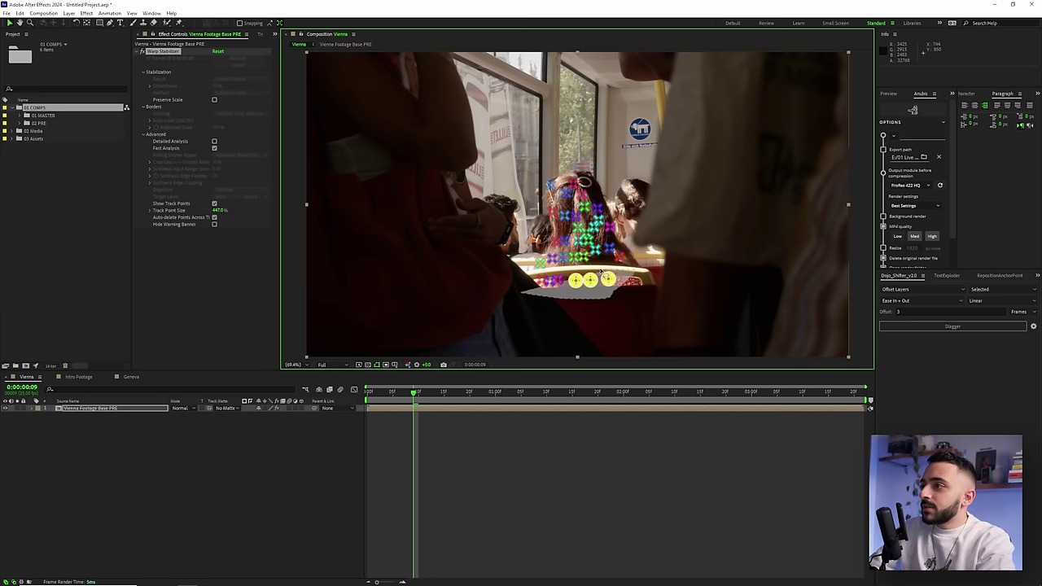
pyautogui.press('Delete')
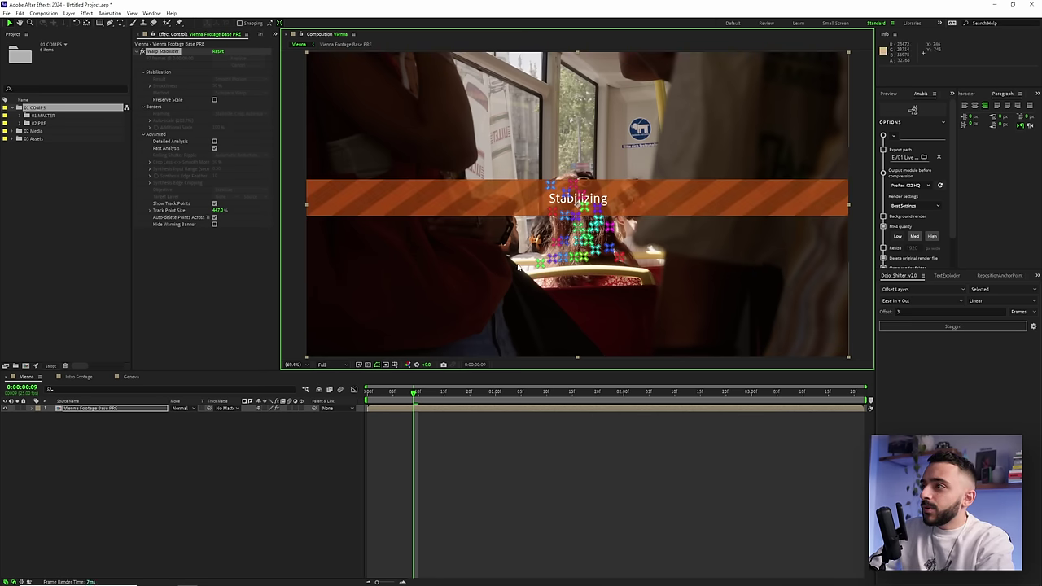
# At the first frame, delete the track points around the foreground passenger's arm and hands.
pyautogui.moveTo(413, 393); pyautogui.dragTo(355, 399)
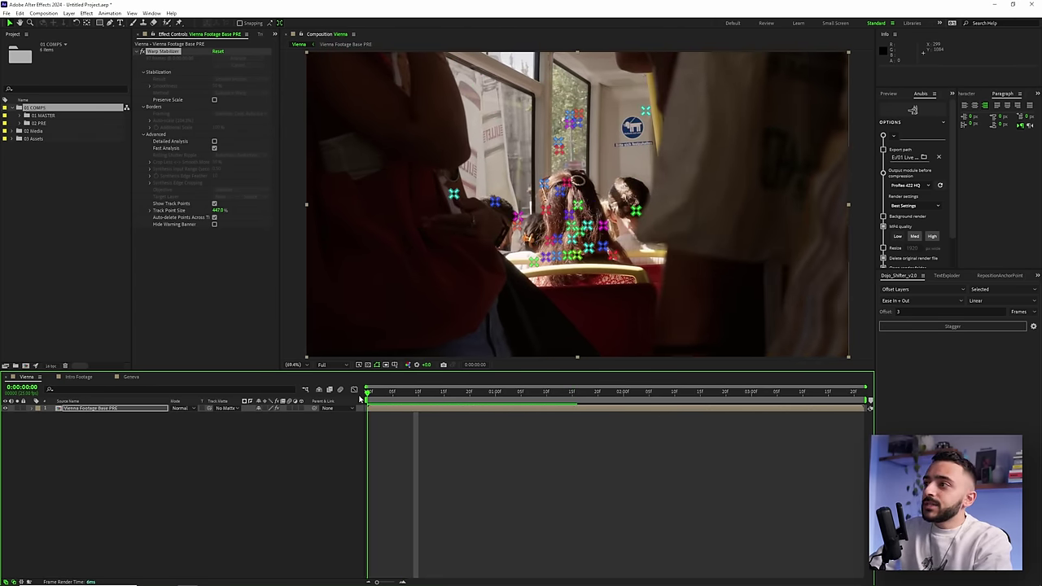
pyautogui.moveTo(403, 247)
pyautogui.mouseDown()
pyautogui.moveTo(402, 217)
pyautogui.moveTo(463, 180)
pyautogui.moveTo(520, 227)
pyautogui.mouseUp()
pyautogui.press('Delete')
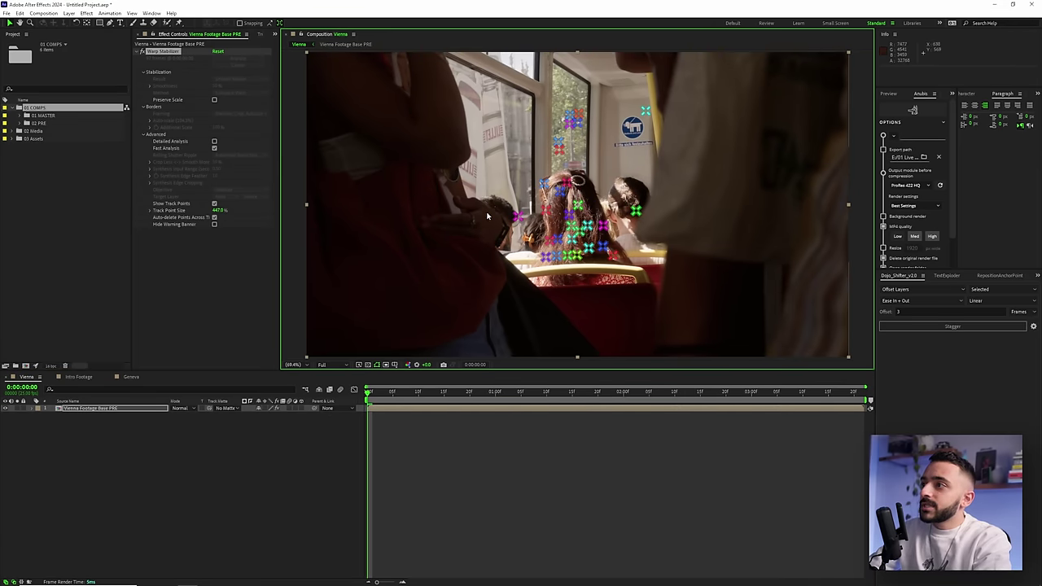
# At 0:00:01:00, delete the stray track points on the foreground passenger, narrow window and wall around the woman's hair.
pyautogui.press('space')
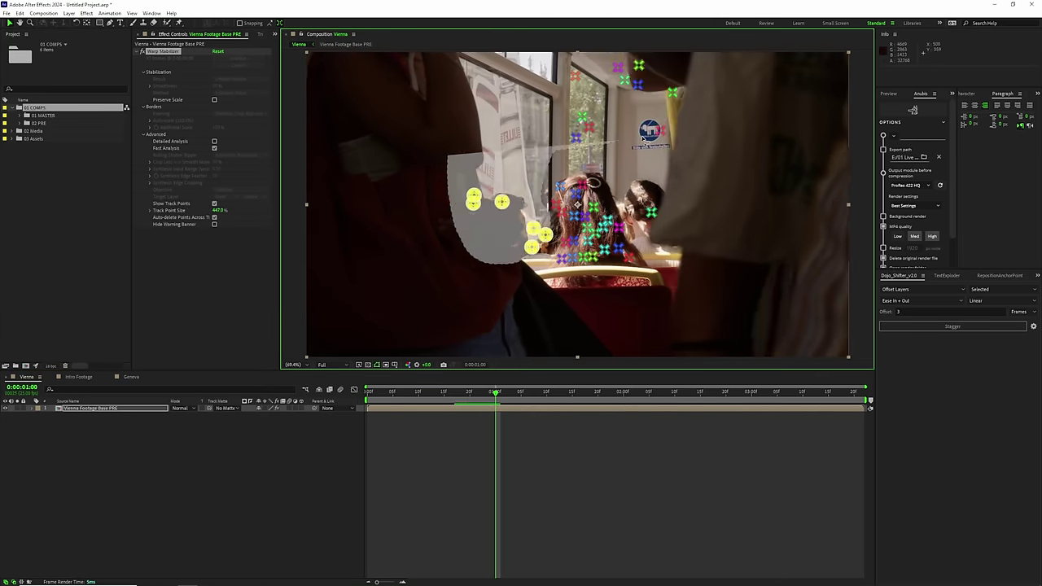
pyautogui.moveTo(540, 163); pyautogui.dragTo(610, 161)
pyautogui.press('Delete')
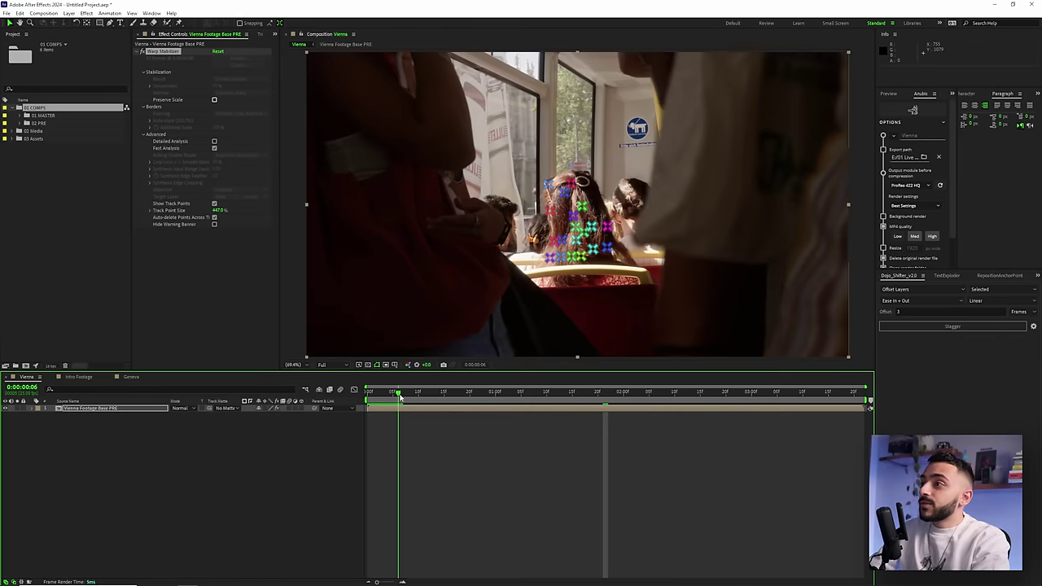
# At 0:00:01:06, delete the track points on the narrow window above the woman's head.
pyautogui.moveTo(466, 399); pyautogui.dragTo(526, 397)
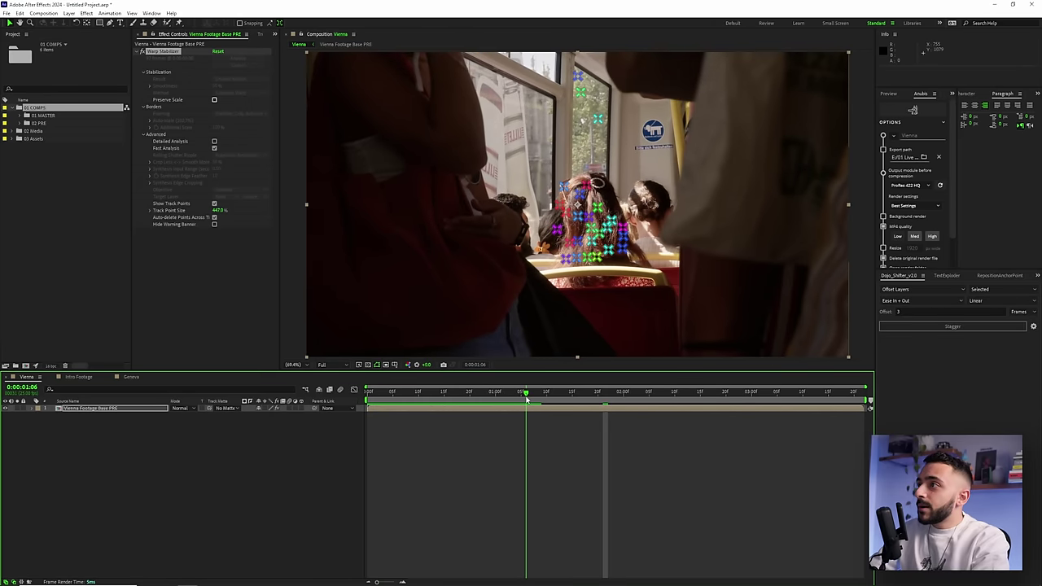
pyautogui.moveTo(594, 72); pyautogui.dragTo(565, 73)
pyautogui.press('Delete')
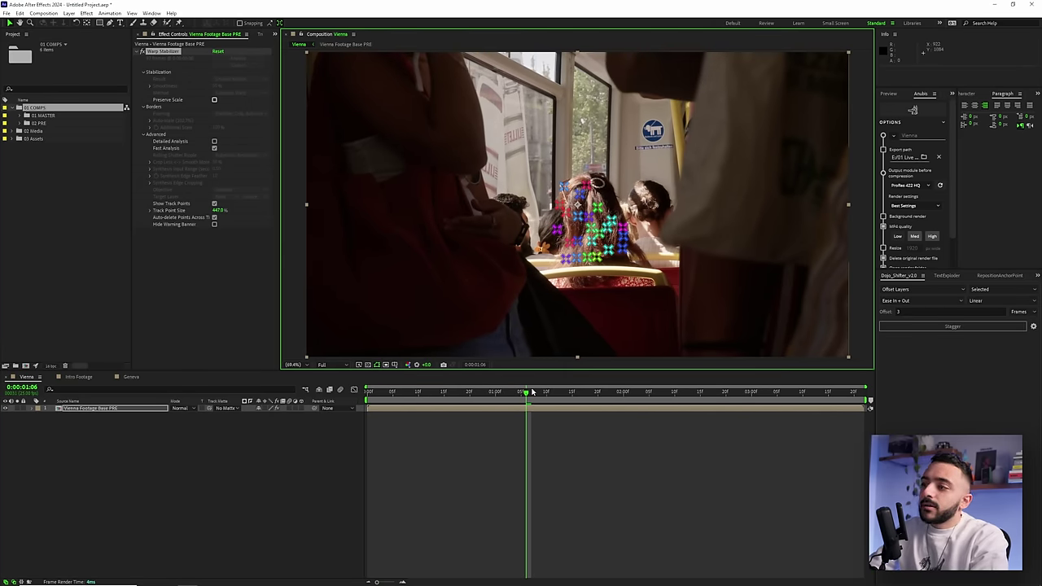
# At 0:00:03:08, delete the stray track points at the lower edge of the hair beside the foreground passenger's hands.
pyautogui.moveTo(525, 397); pyautogui.dragTo(551, 397)
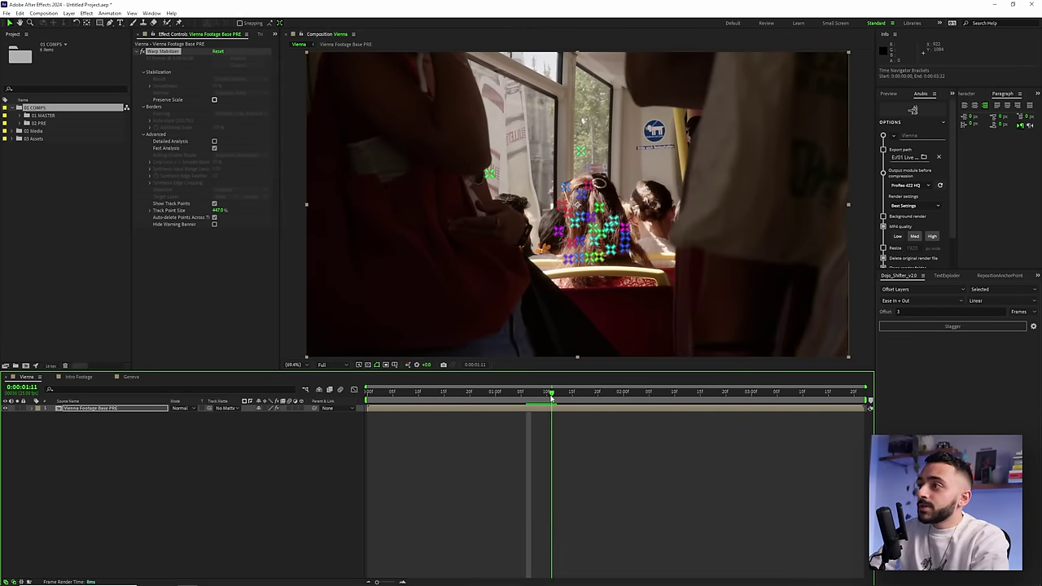
pyautogui.click(577, 208)
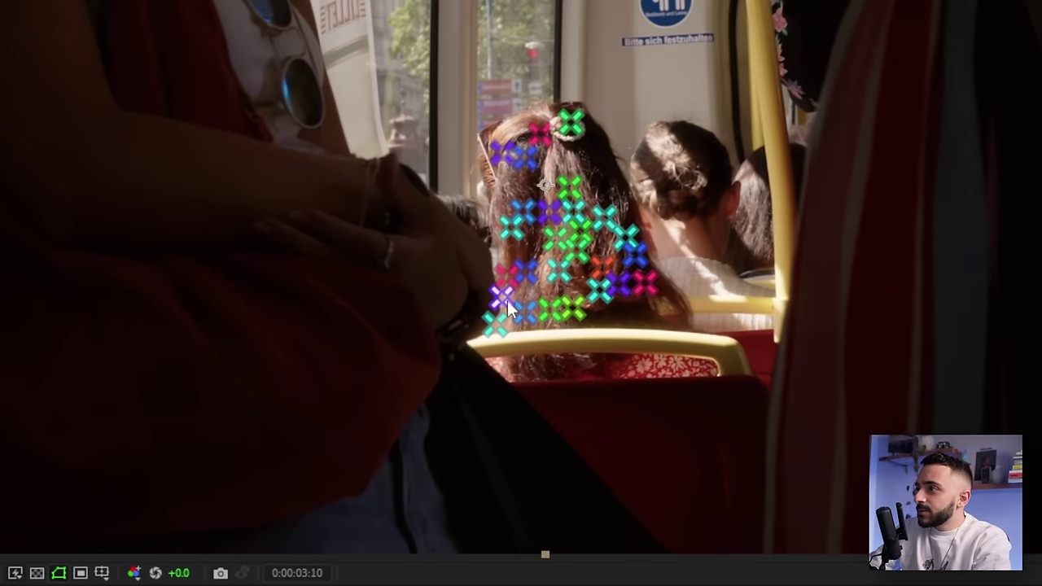
pyautogui.press('Left')
pyautogui.press('Left')
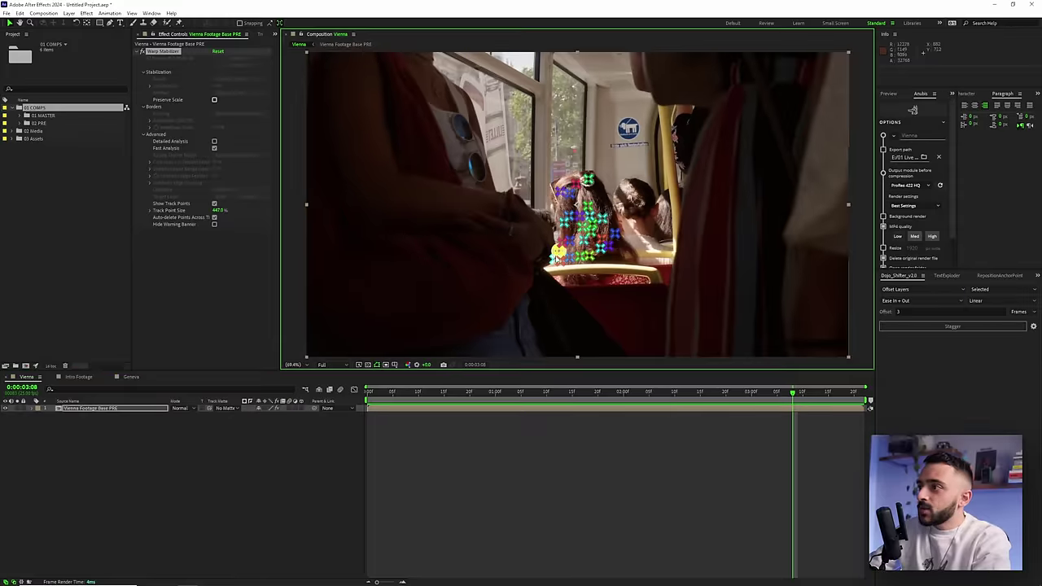
pyautogui.click(553, 260)
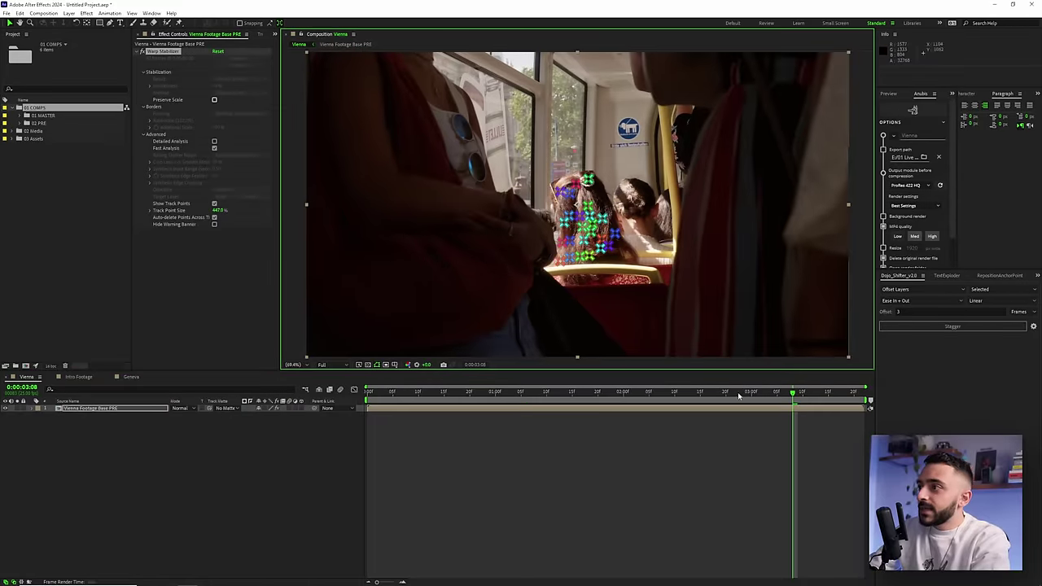
# Check the frames from 0:00:03:08 back to 0:00:02:16 for track points lying off the woman's hair.
pyautogui.press('Left')
pyautogui.press('Left')
pyautogui.press('Left')
pyautogui.press('Left')
pyautogui.press('Left')
pyautogui.press('Left')
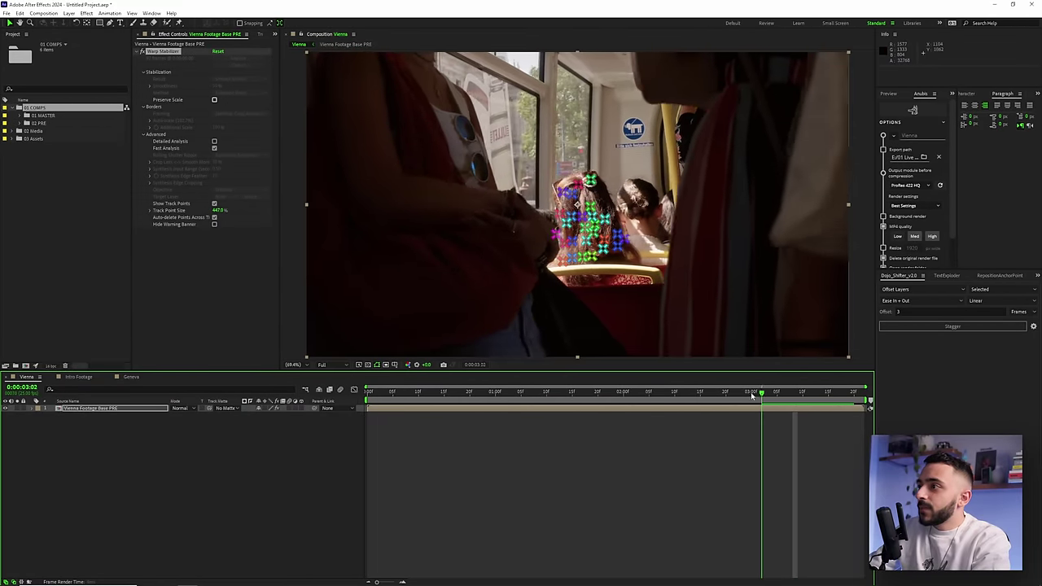
pyautogui.press('Left')
pyautogui.press('Left')
pyautogui.press('Left')
pyautogui.press('Left')
pyautogui.press('Left')
pyautogui.press('Left')
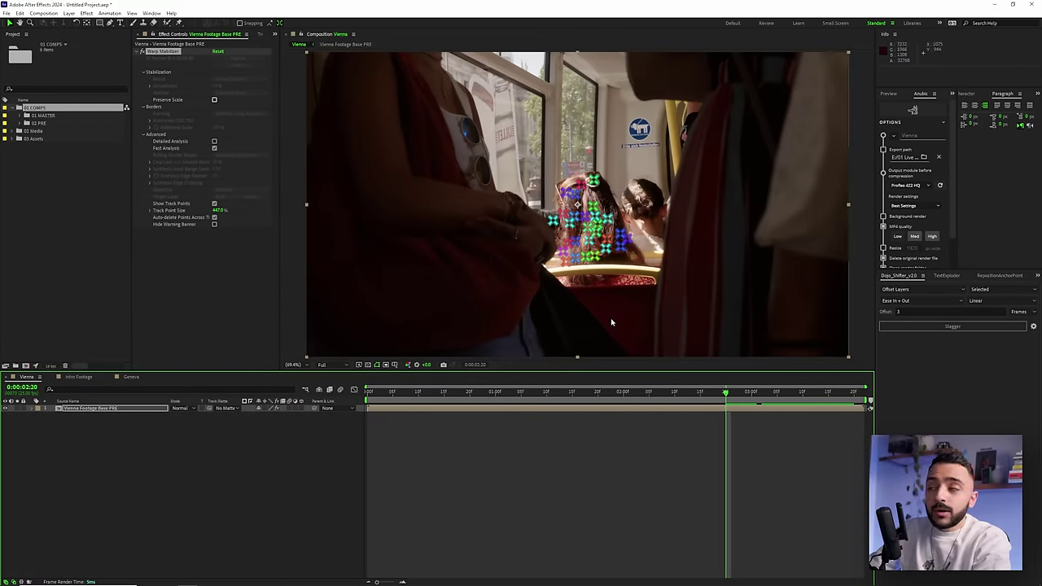
pyautogui.moveTo(725, 394); pyautogui.dragTo(705, 397)
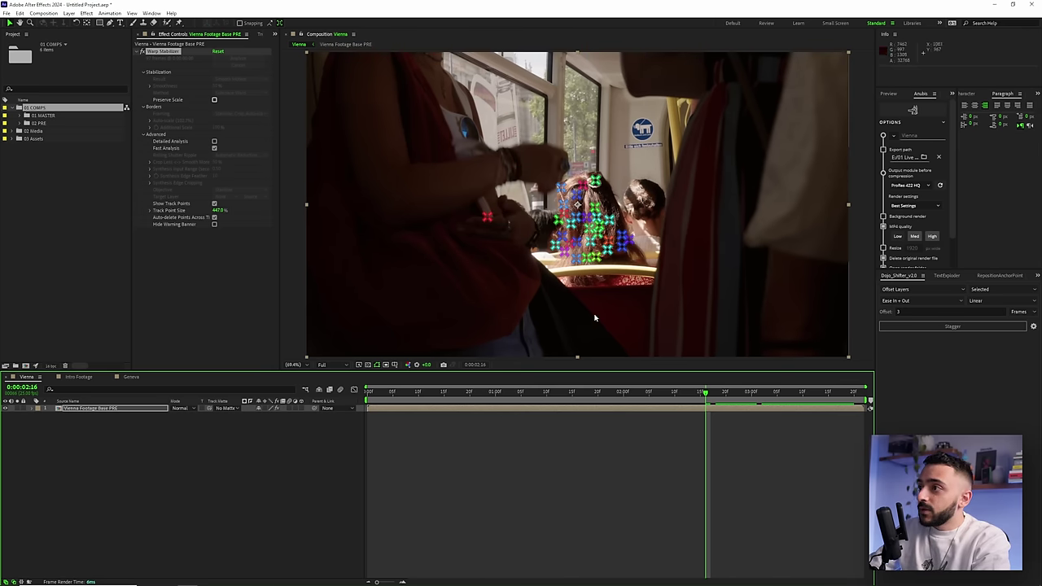
# Check the frames from 0:00:02:16 back to 0:00:01:10 for track points lying off the woman's hair.
pyautogui.moveTo(706, 396); pyautogui.dragTo(633, 396)
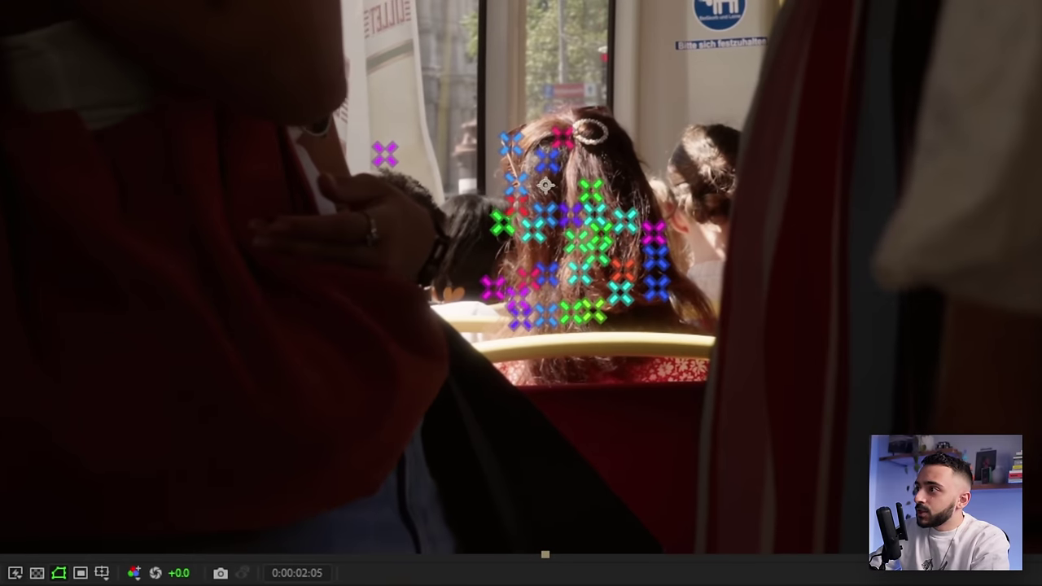
pyautogui.press('Left')
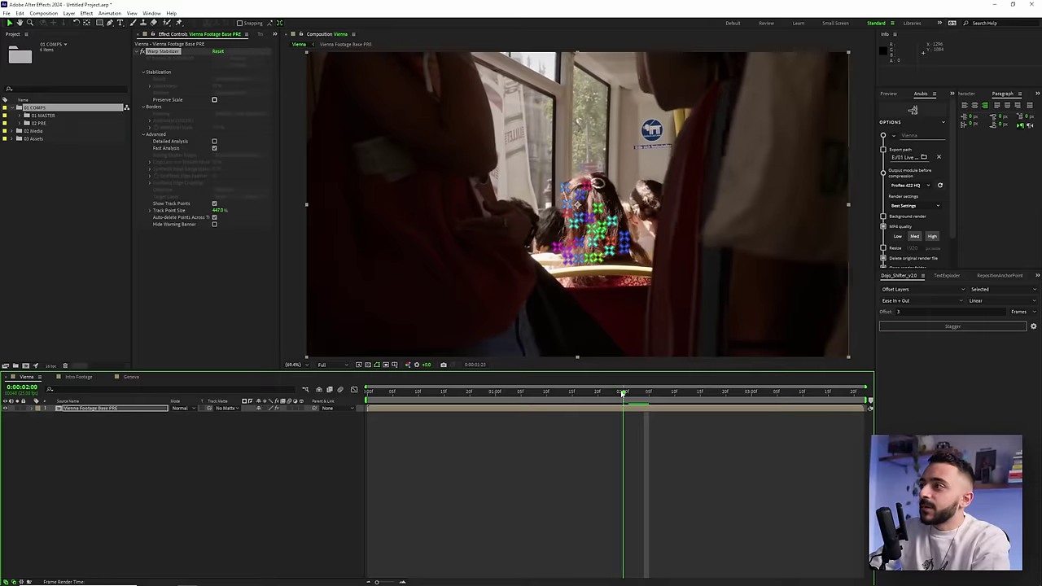
pyautogui.moveTo(624, 393); pyautogui.dragTo(549, 393)
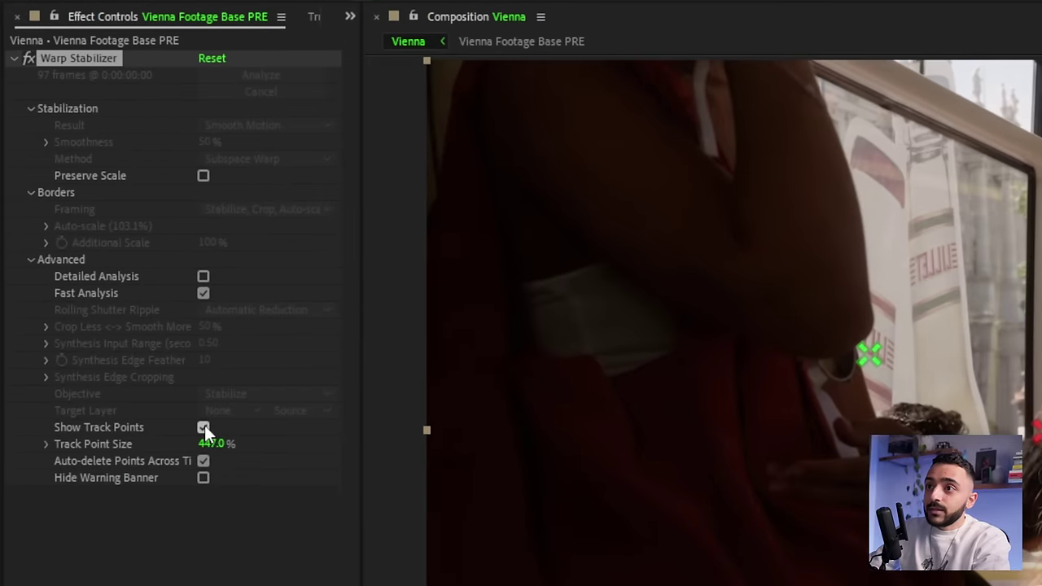
# Hide the Warp Stabilizer track points and preview the stabilized footage.
pyautogui.click(203, 427)
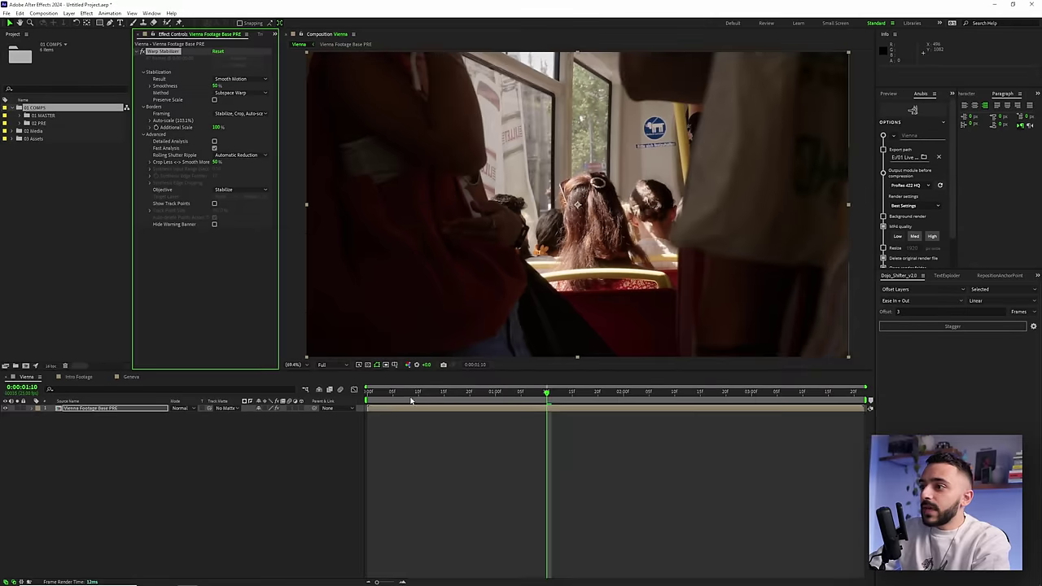
pyautogui.moveTo(411, 400); pyautogui.dragTo(658, 405)
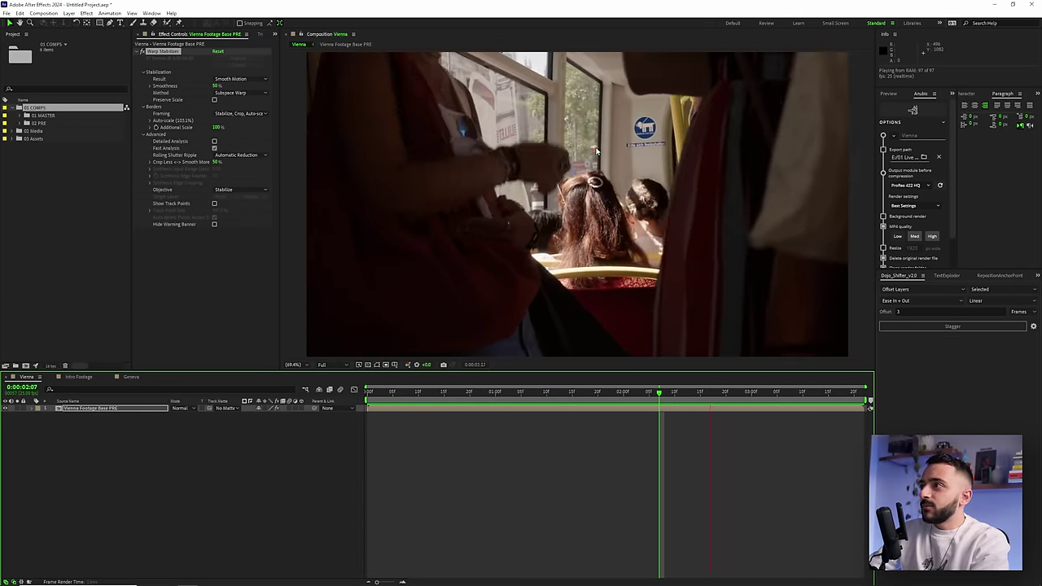
pyautogui.press('space')
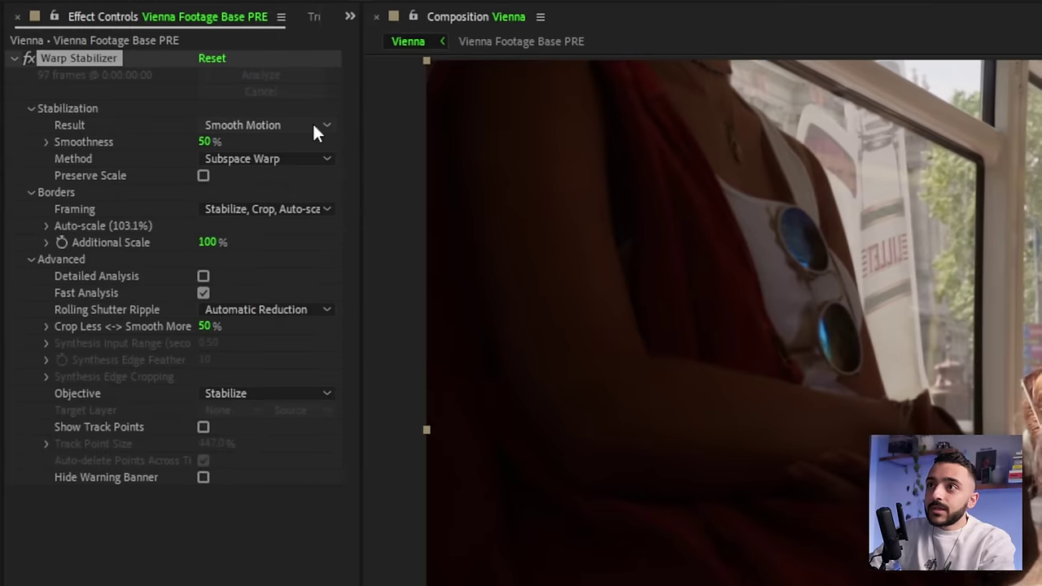
# Configure the Warp Stabilizer with Result No Motion, Method Position, Scale, Rotation, and Preserve Scale enabled.
pyautogui.click(315, 125)
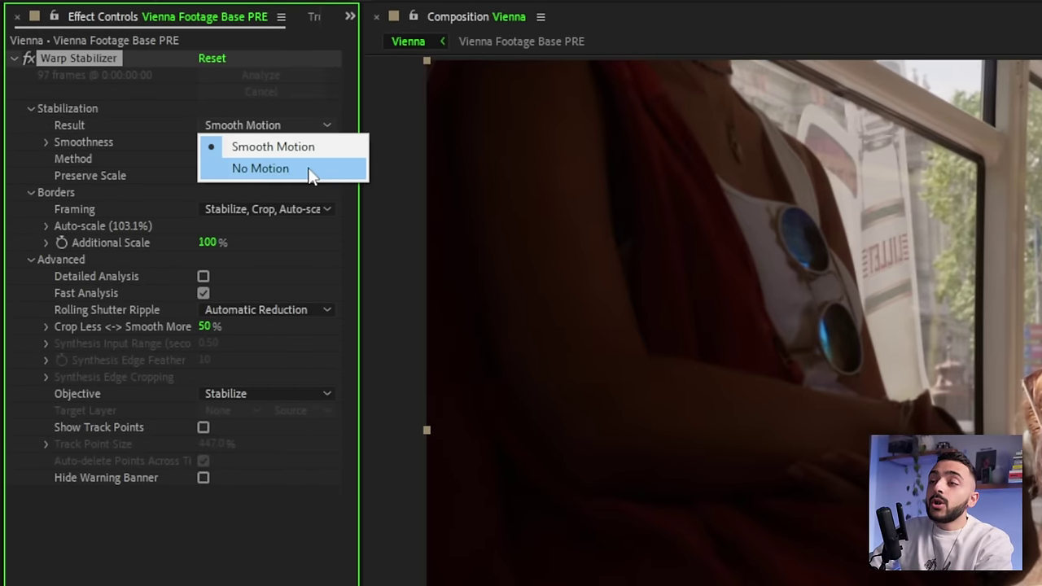
pyautogui.click(310, 171)
pyautogui.click(288, 158)
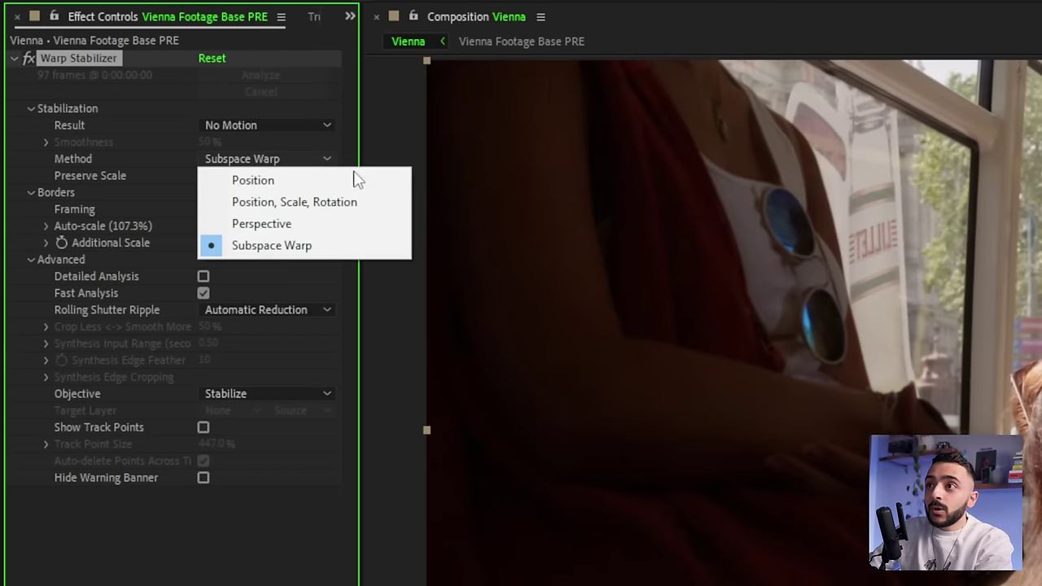
pyautogui.click(365, 212)
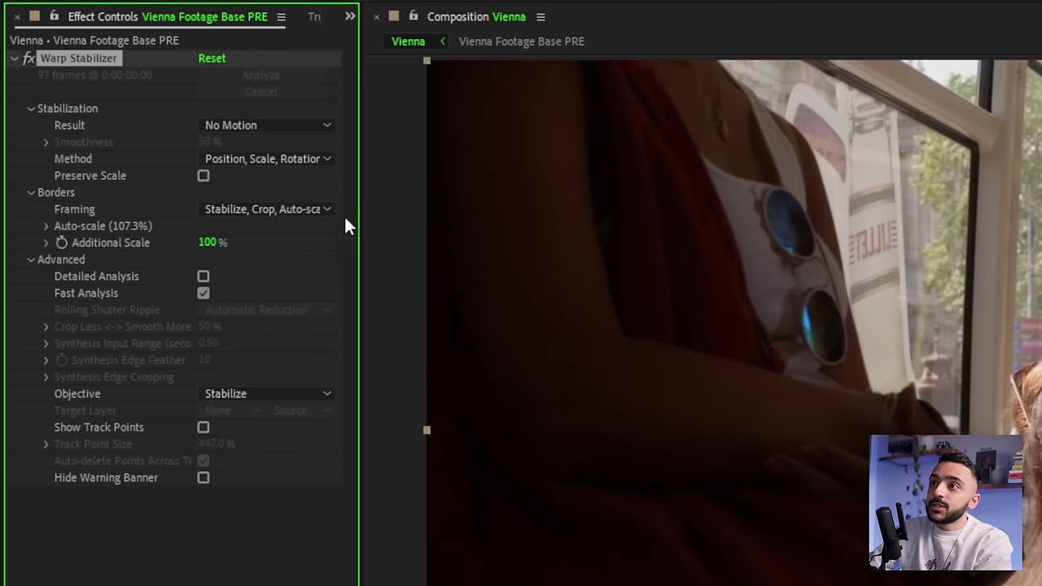
pyautogui.click(203, 176)
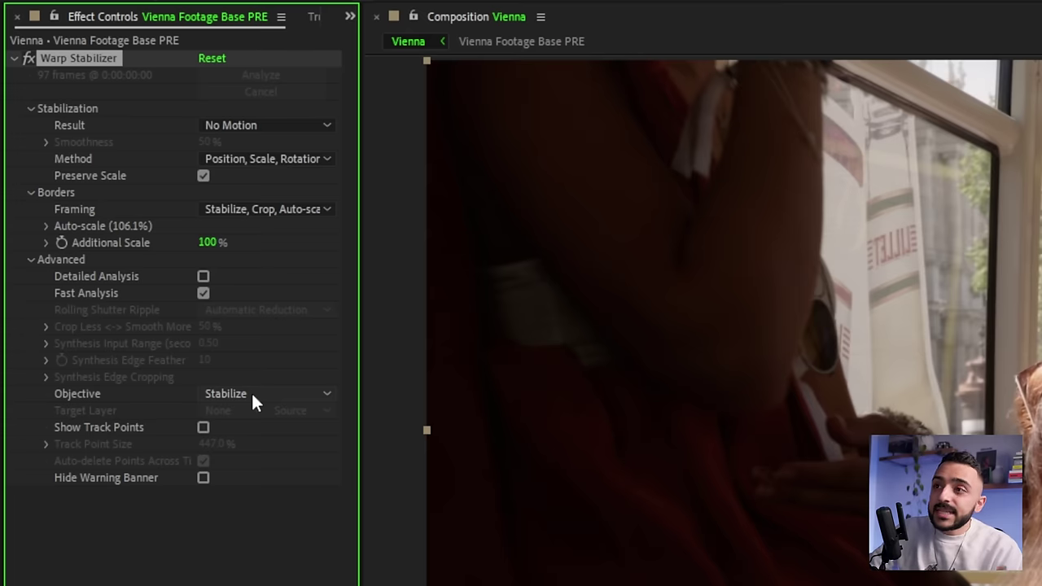
# Set the Warp Stabilizer objective to Reversible Stabilization and scrub the footage back to 0:00:00:08 to inspect the motion.
pyautogui.click(303, 396)
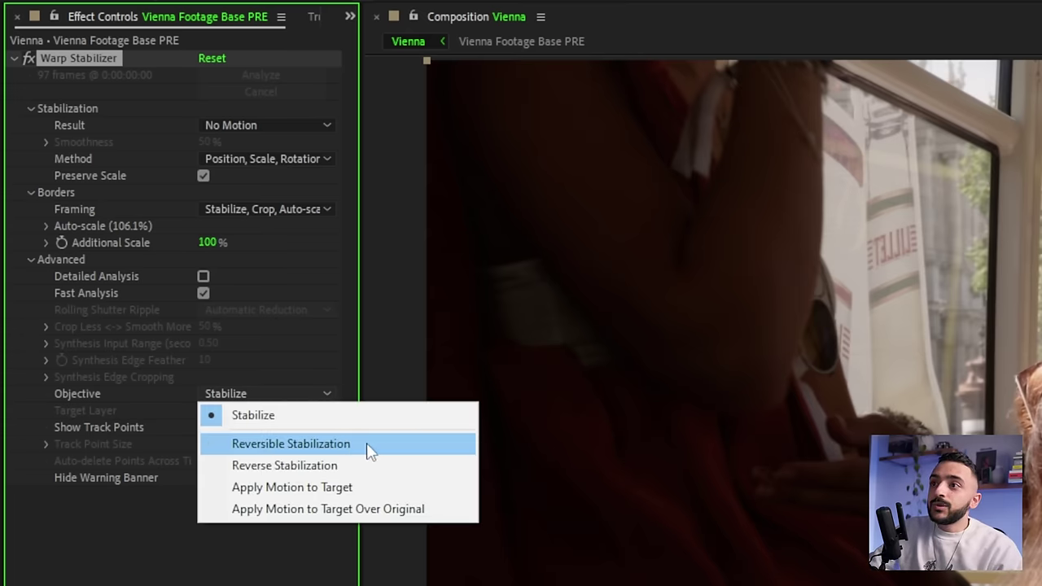
pyautogui.click(397, 443)
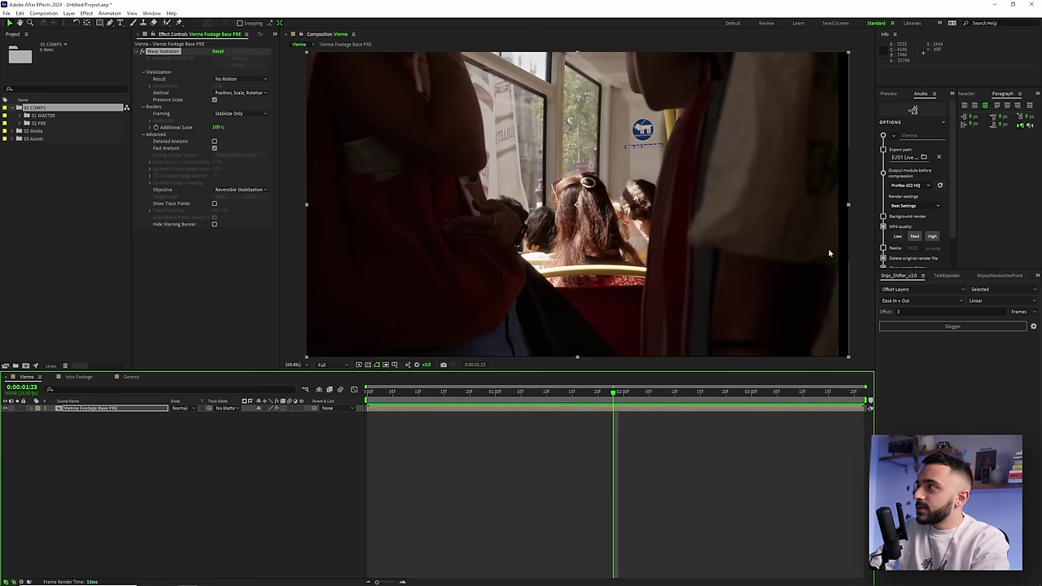
pyautogui.moveTo(623, 399); pyautogui.dragTo(346, 409)
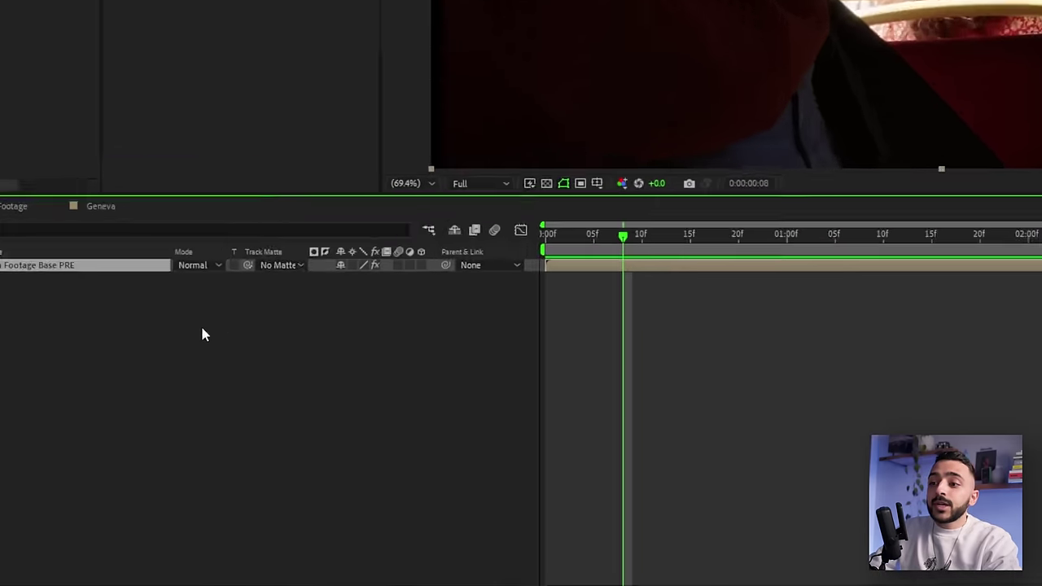
# Add an adjustment layer above Vienna Footage Base PRE and copy the footage's Warp Stabilizer effect onto it.
pyautogui.rightClick(188, 441)
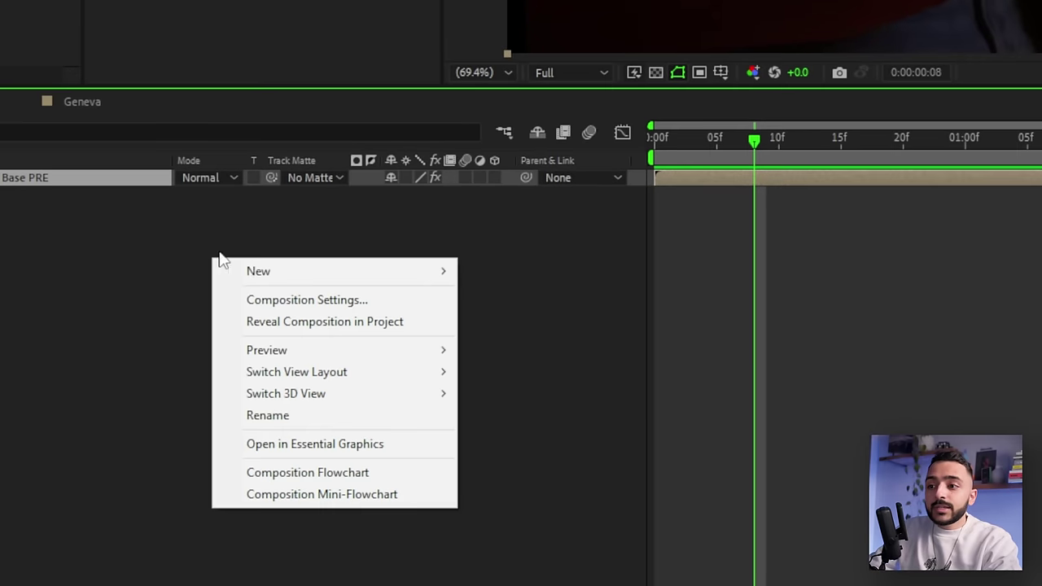
pyautogui.moveTo(272, 273)
pyautogui.click(563, 437)
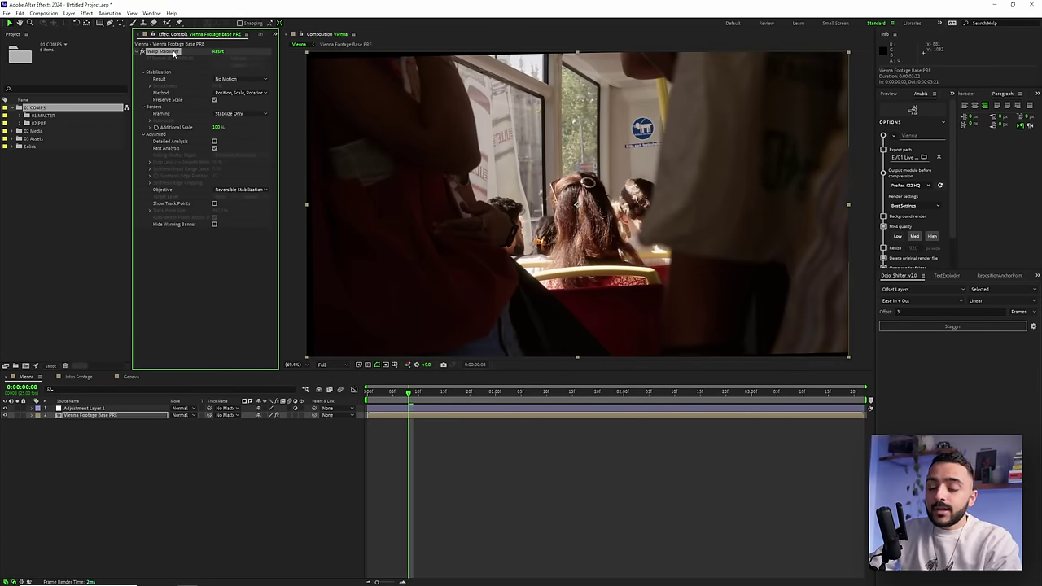
pyautogui.click(88, 408)
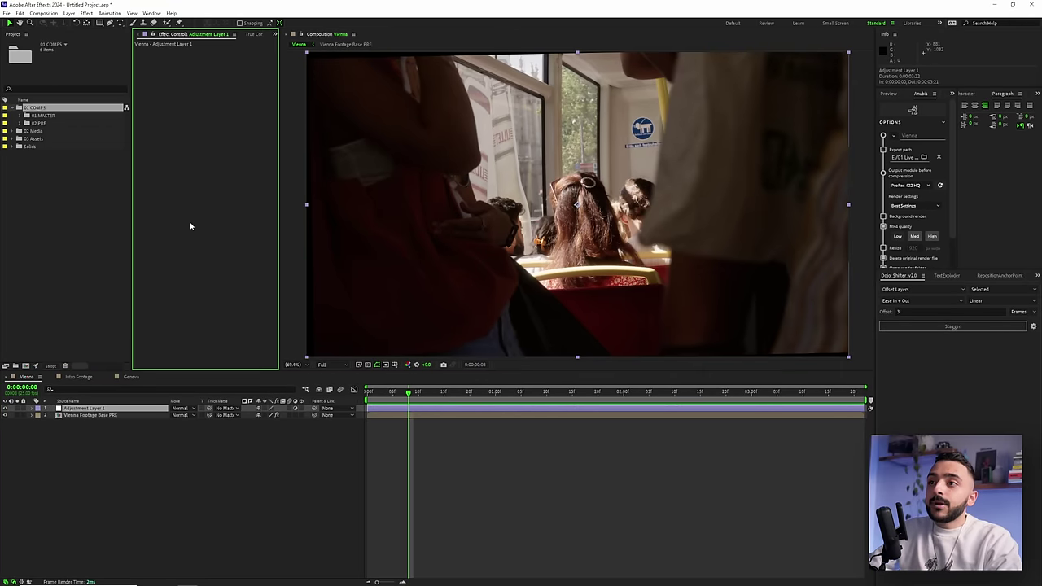
pyautogui.hotkey('ctrl', 'alt', 'shift', 'e')
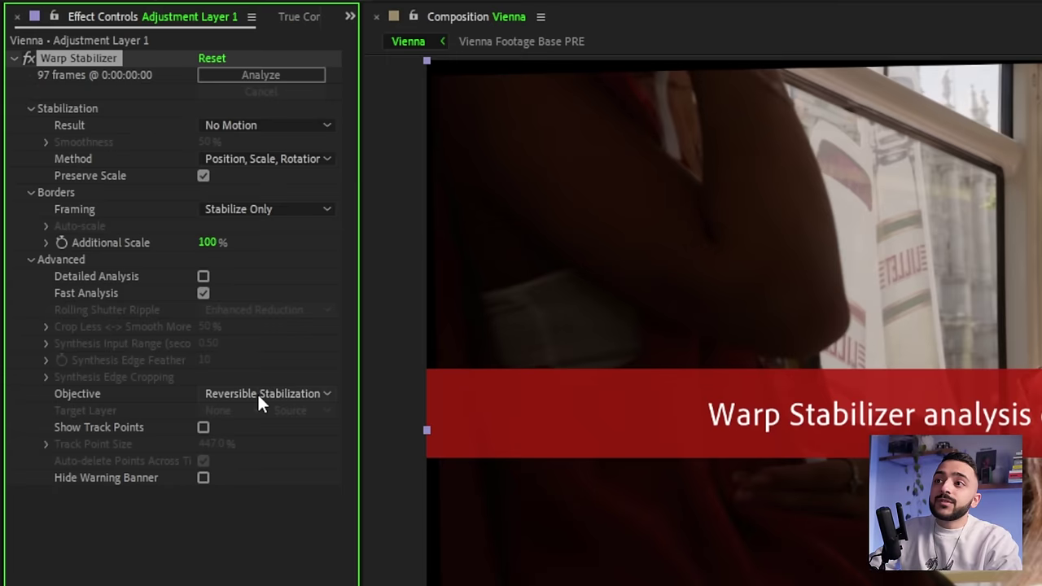
# Set the adjustment layer's Warp Stabilizer objective to Reverse Stabilization and play back the restored camera motion.
pyautogui.click(236, 189)
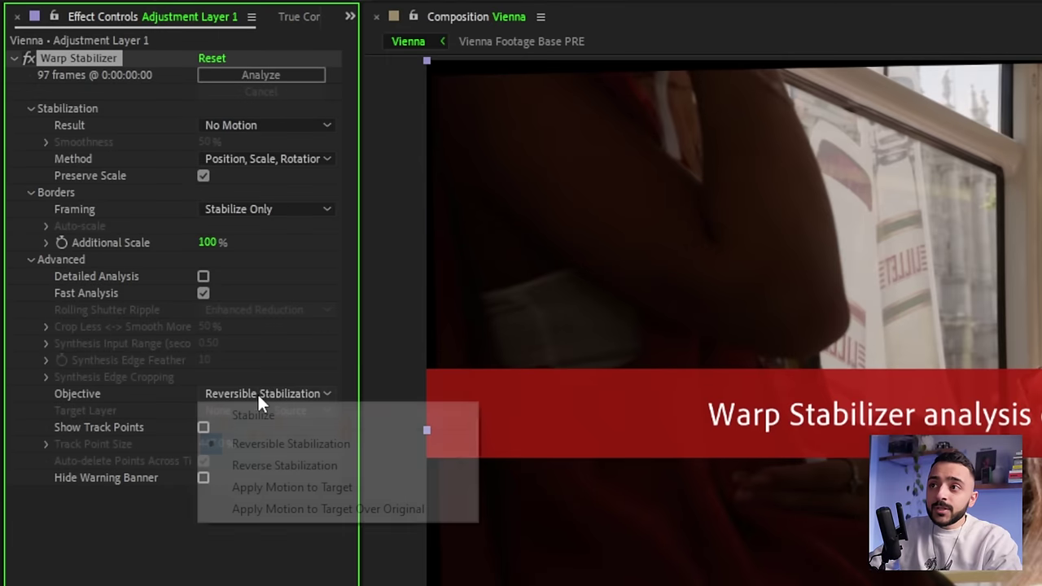
pyautogui.click(364, 464)
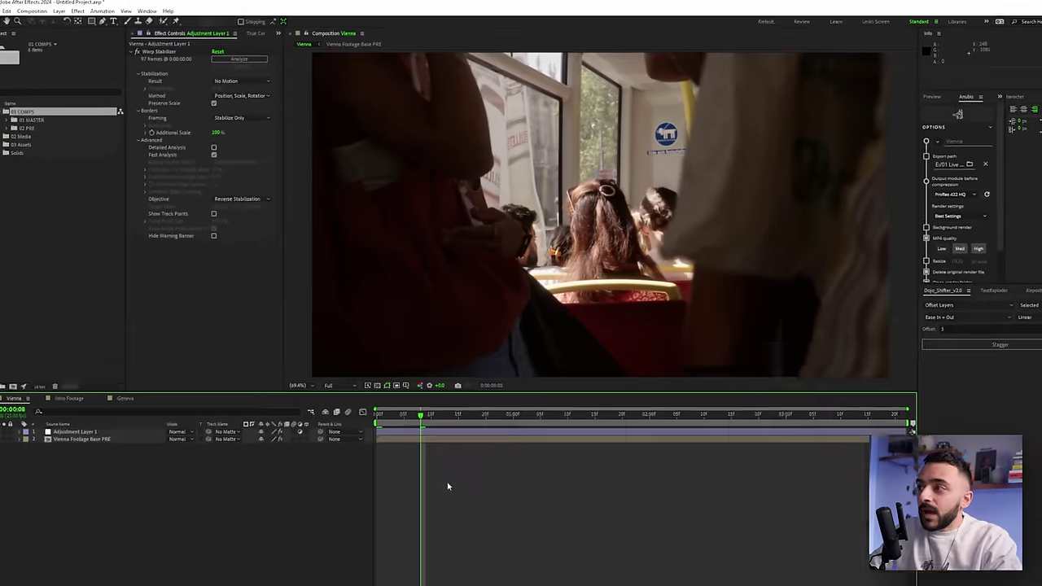
pyautogui.press('space')
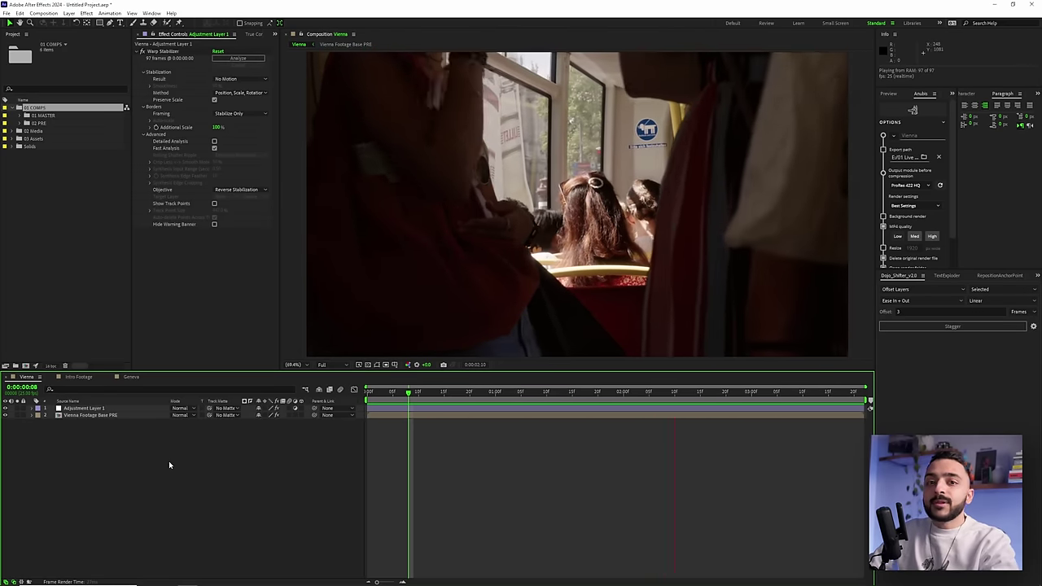
pyautogui.press('space')
# Create a "Subscribe :)" text layer between the adjustment layer and footage, tilt it about -3.9° above the woman's head, and preview it.
pyautogui.rightClick(86, 440)
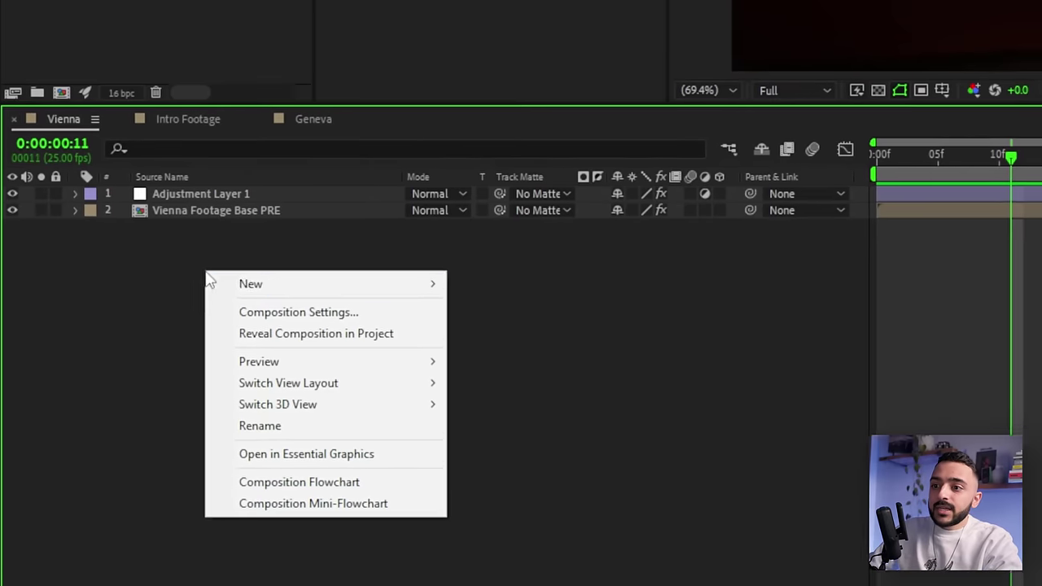
pyautogui.moveTo(277, 280)
pyautogui.click(523, 313)
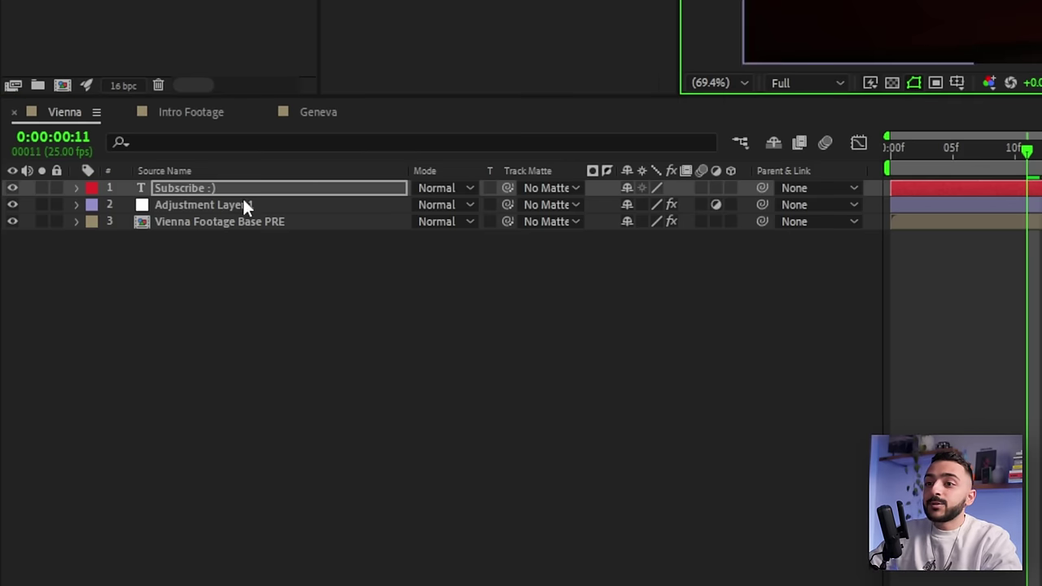
pyautogui.moveTo(218, 222); pyautogui.dragTo(195, 210)
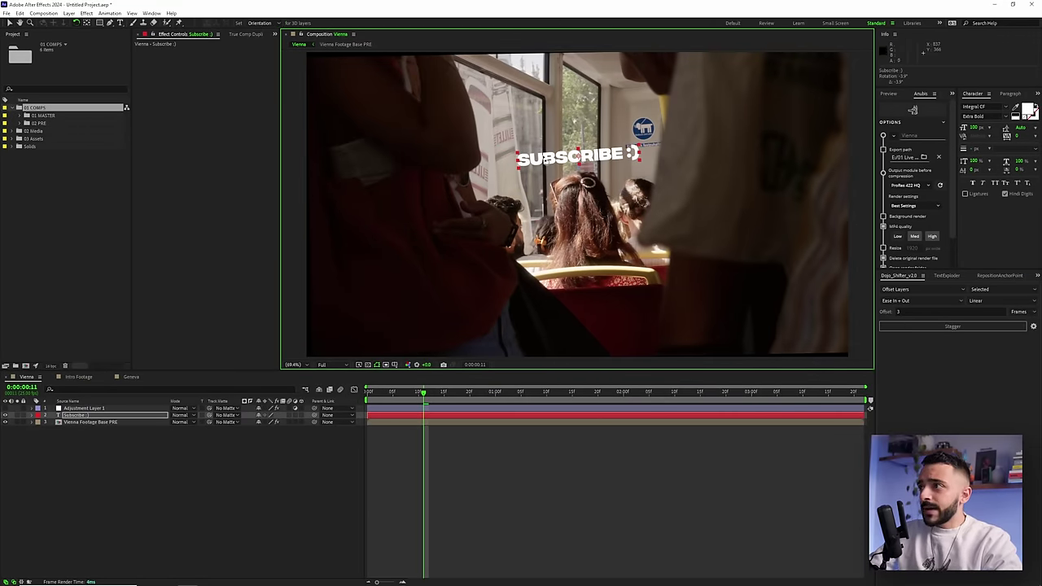
pyautogui.press('space')
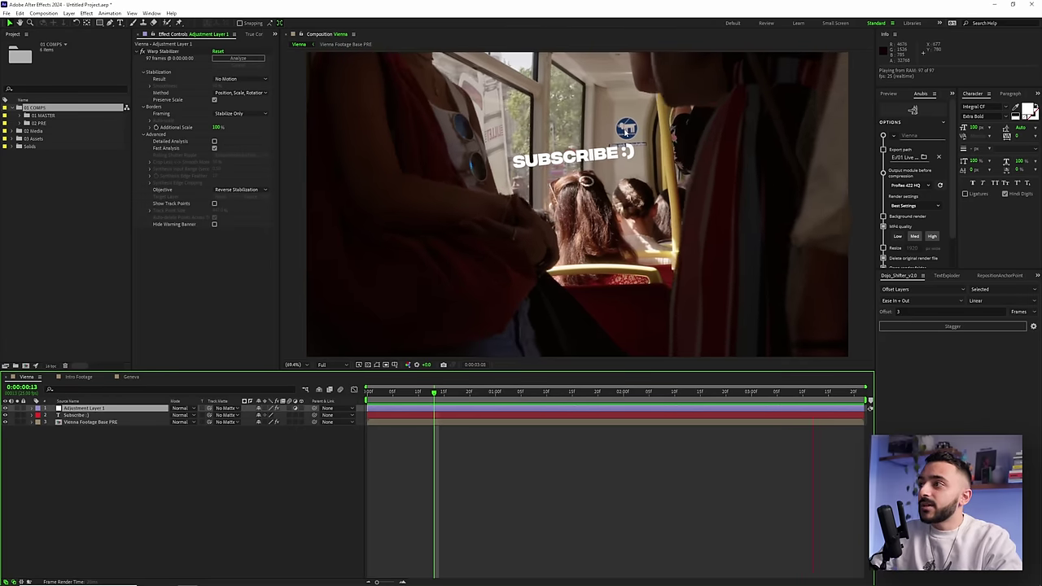
# Move the "Subscribe :)" text onto the woman's hair, scale it down to fit, and play back the tracking.
pyautogui.click(525, 158)
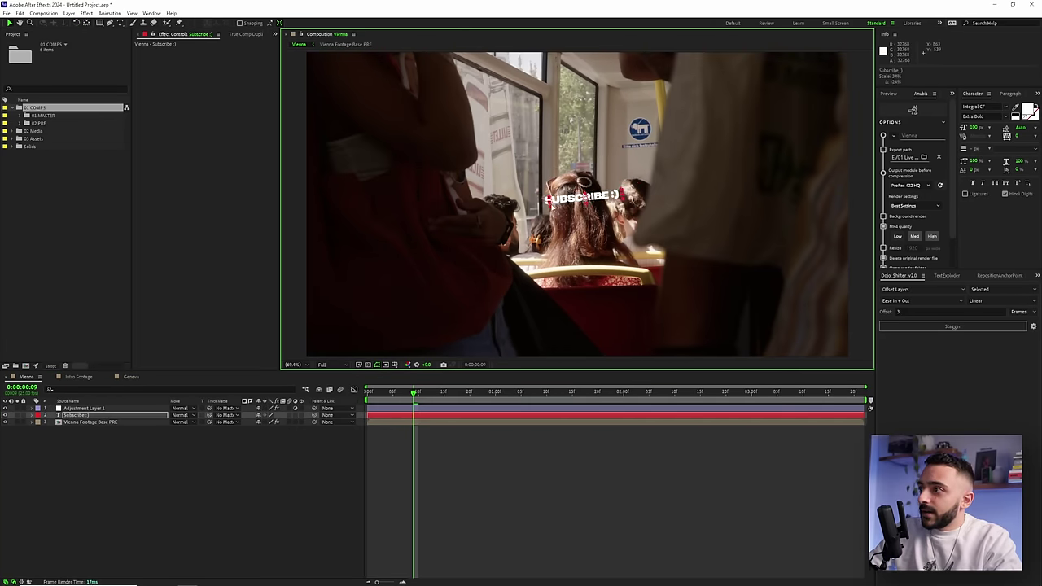
pyautogui.press('space')
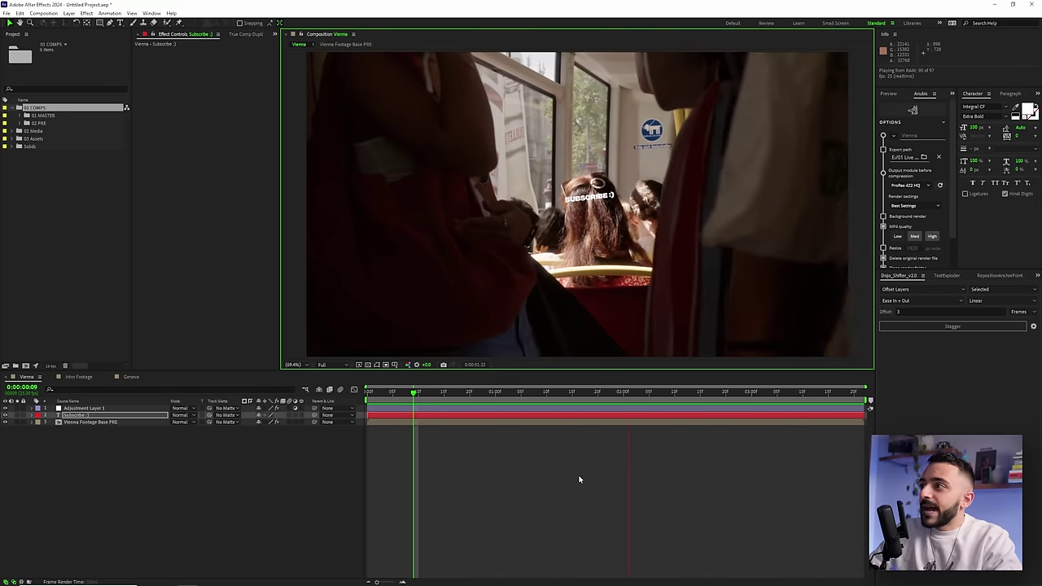
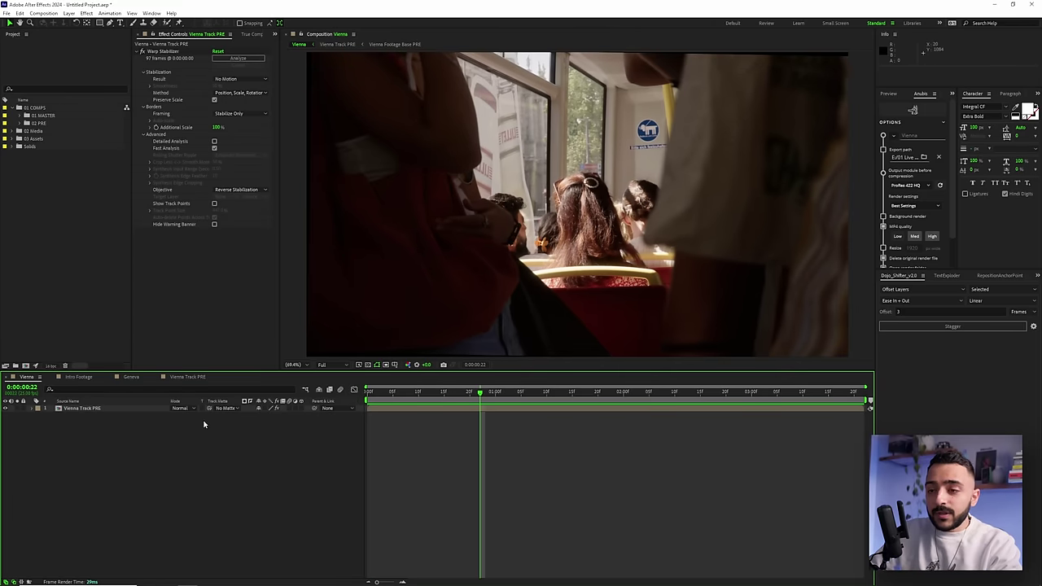
# Enable Collapse Transformations on the Vienna Track PRE layer and preview the frame edges up to 0:00:01:23.
pyautogui.click(106, 409)
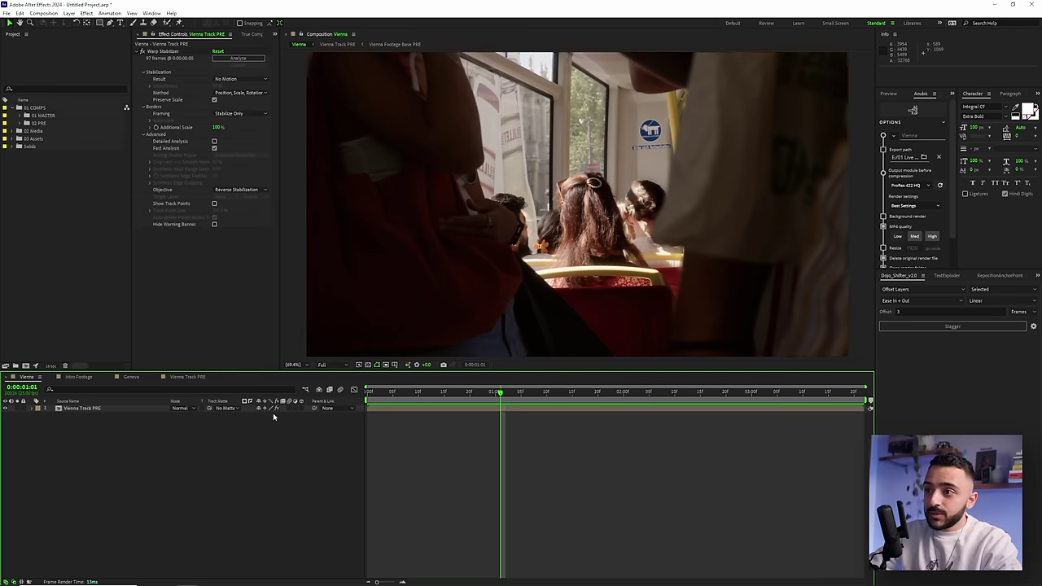
pyautogui.press('space')
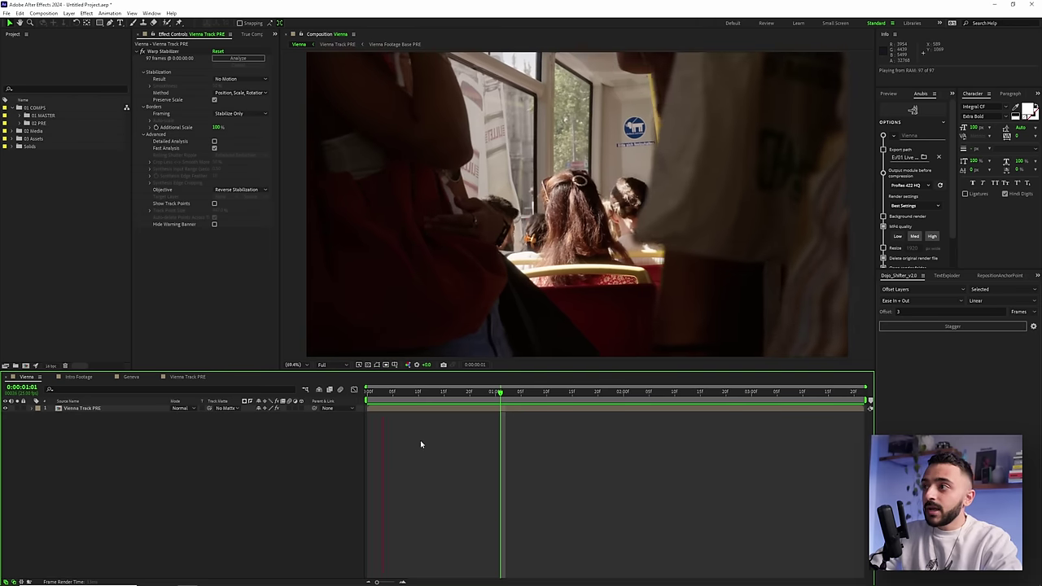
pyautogui.press('space')
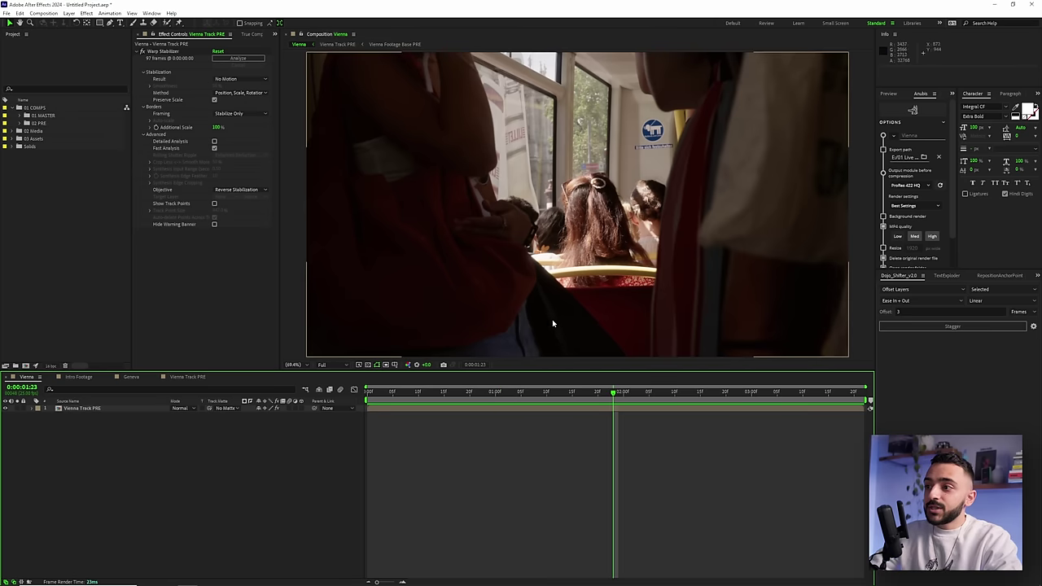
# Inside Vienna Track PRE, add a "Subscribe :)" text layer above the woman's head and preview it in the Vienna composition.
pyautogui.click(90, 409)
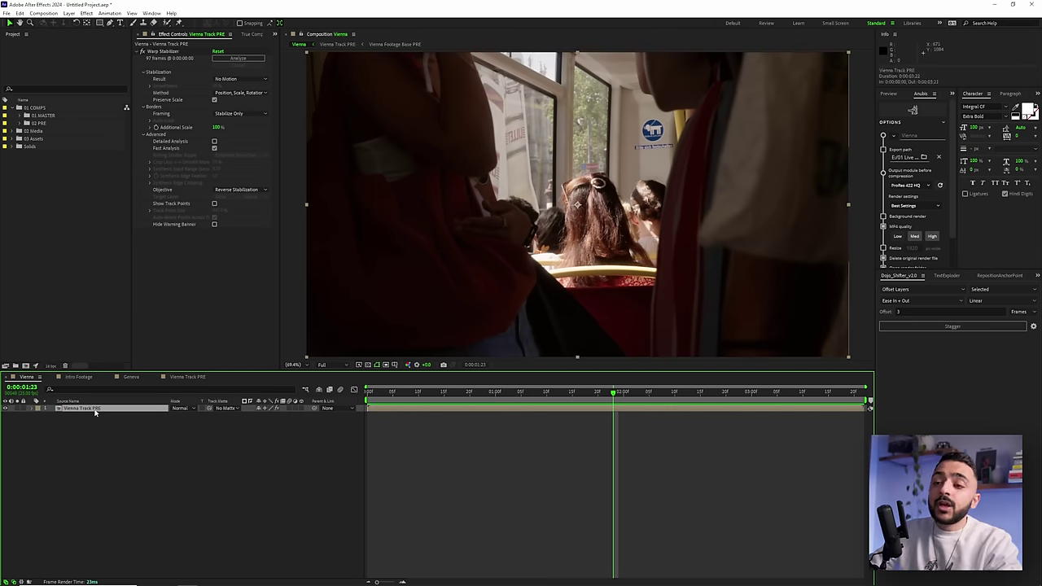
pyautogui.doubleClick(95, 411)
pyautogui.rightClick(116, 438)
pyautogui.moveTo(143, 446)
pyautogui.click(258, 458)
pyautogui.write('Subscribe :)')
pyautogui.moveTo(553, 198); pyautogui.dragTo(551, 162)
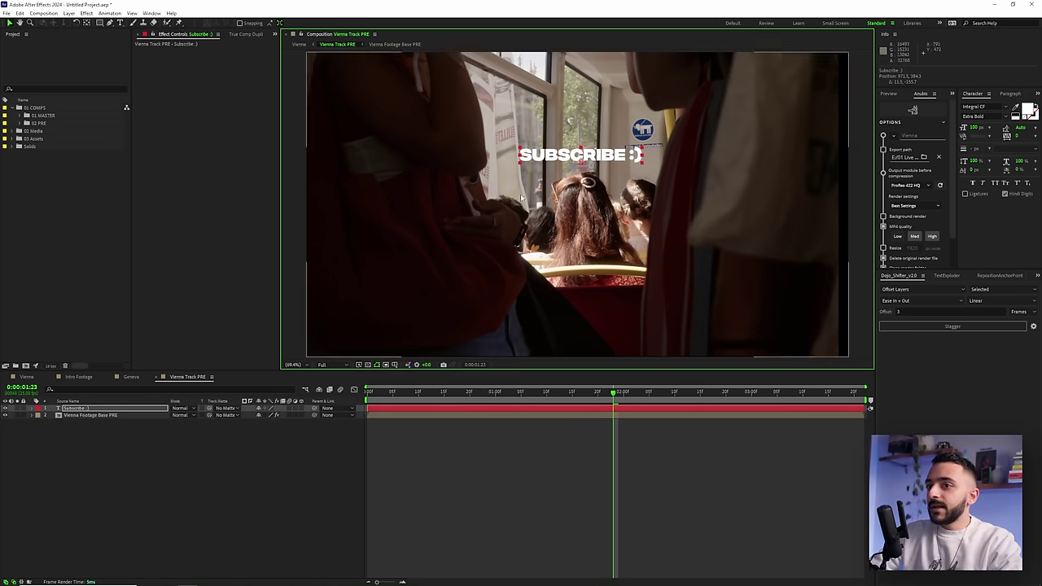
pyautogui.click(27, 378)
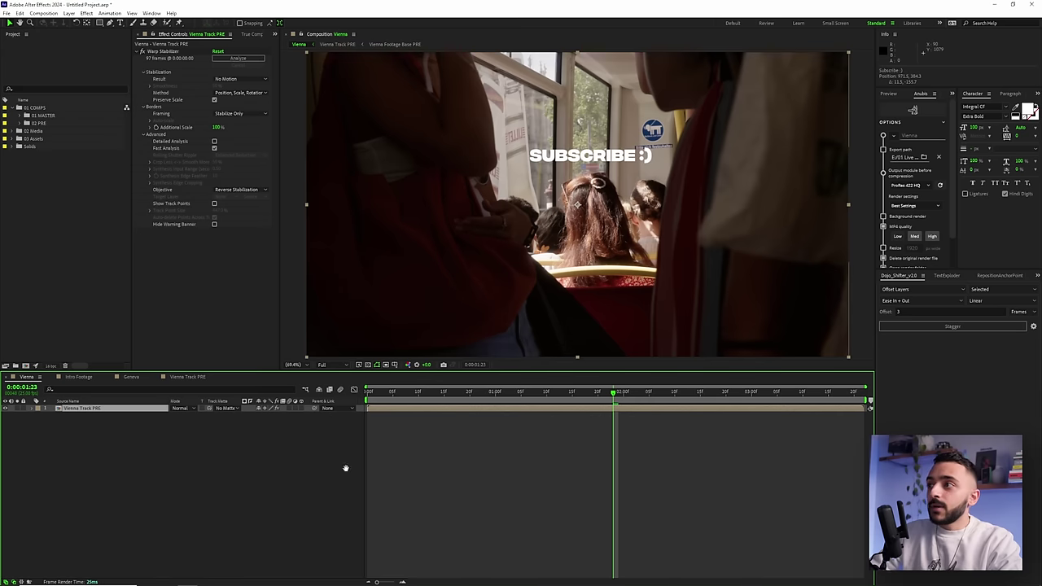
pyautogui.press('space')
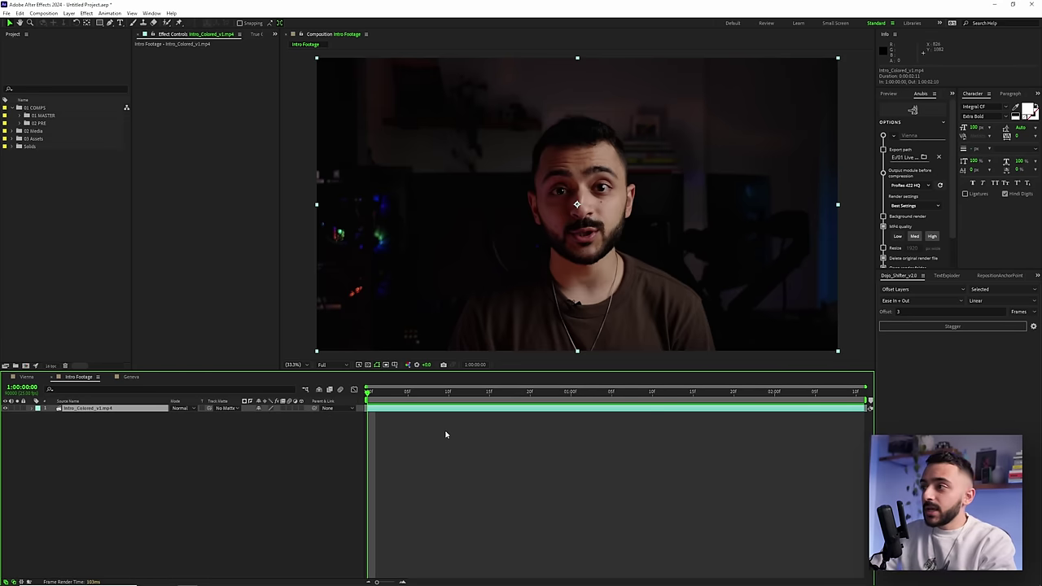
# Preview the Intro_Colored_v1.mp4 clip in the Intro Footage composition.
pyautogui.press('space')
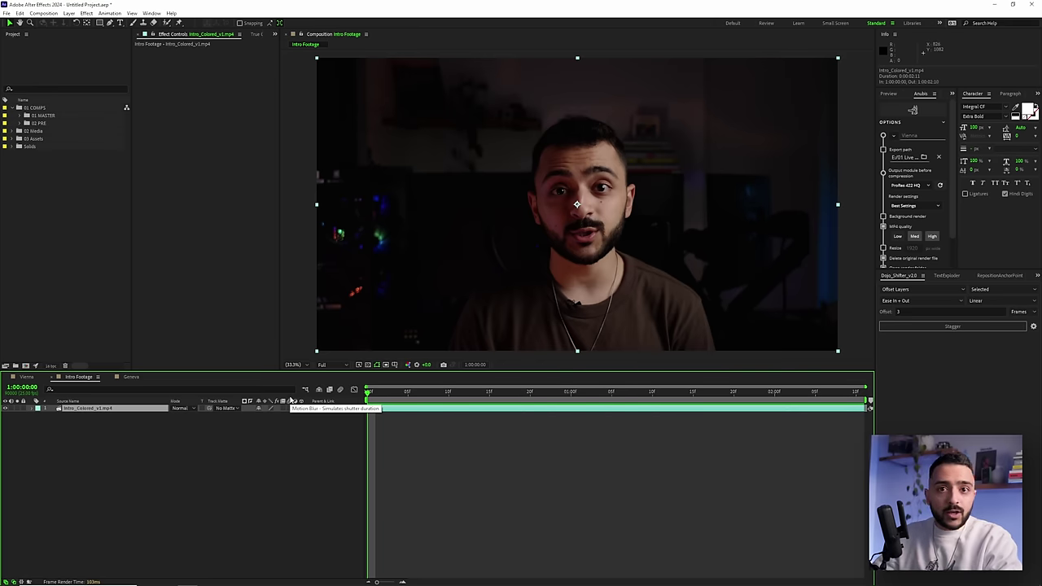
# Apply Warp Stabilizer VFX to the Intro_Colored_v1.mp4 layer and show the effect's Advanced settings.
pyautogui.rightClick(474, 247)
pyautogui.moveTo(526, 388)
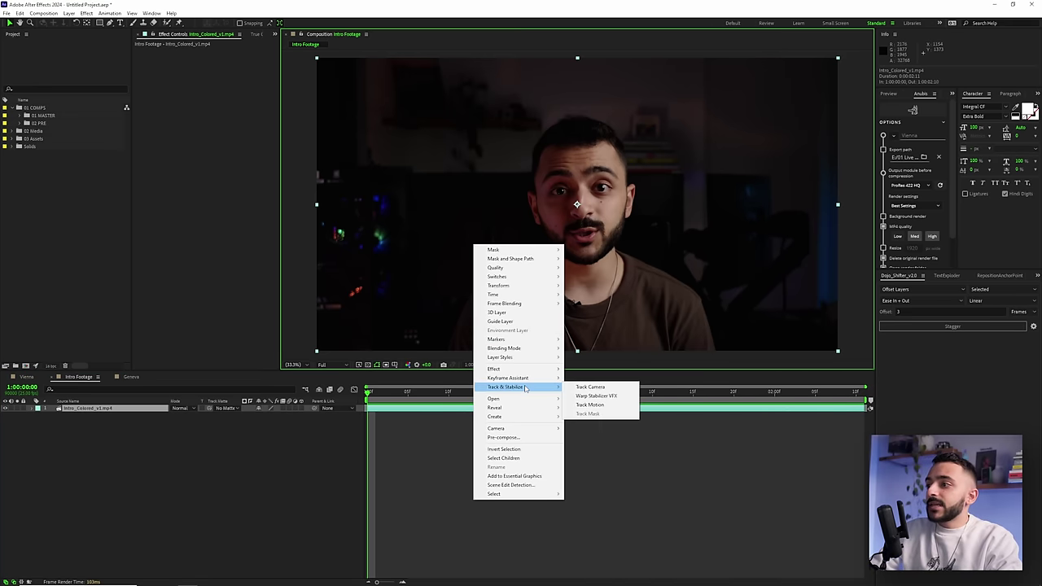
pyautogui.click(595, 396)
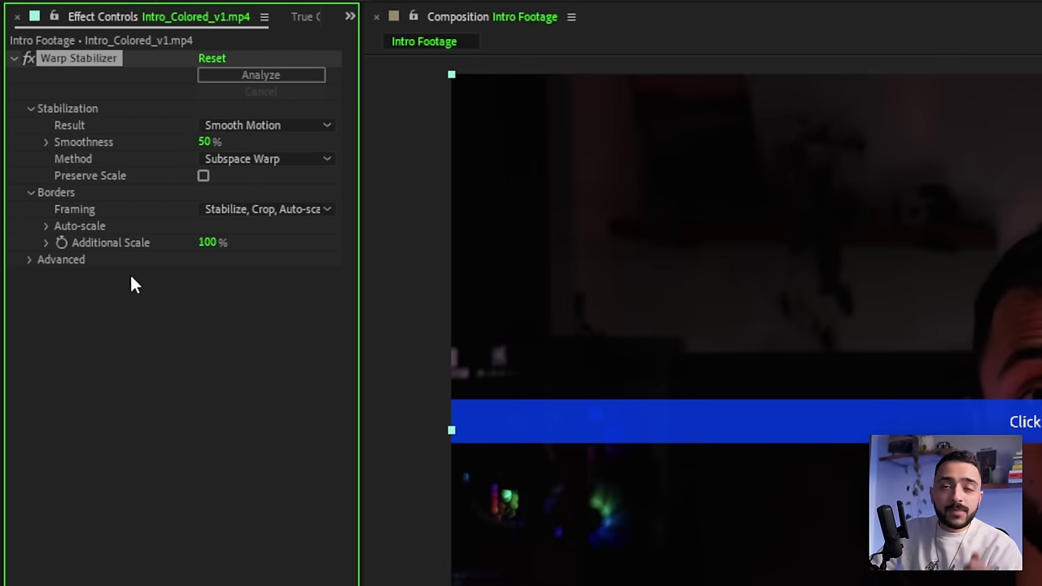
pyautogui.click(31, 260)
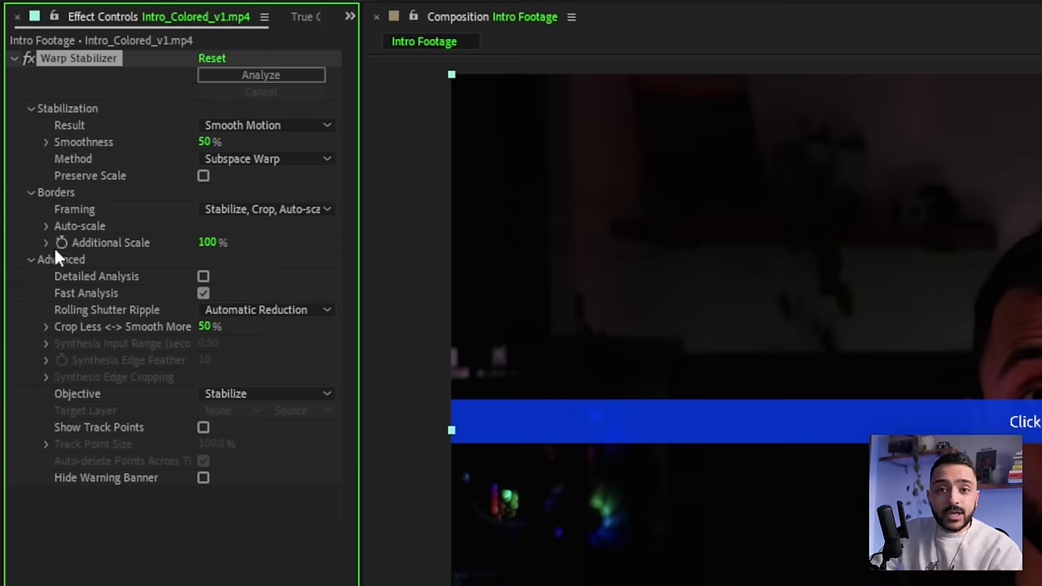
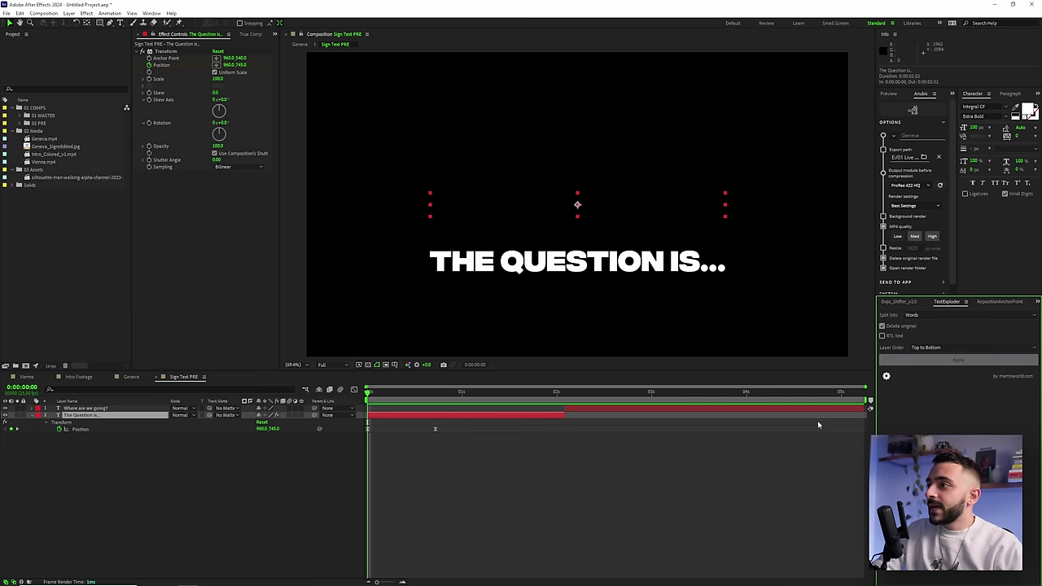
# Offset the Question and Is... word layers progressively in time after The, and play back the staggered word animation.
pyautogui.click(71, 421)
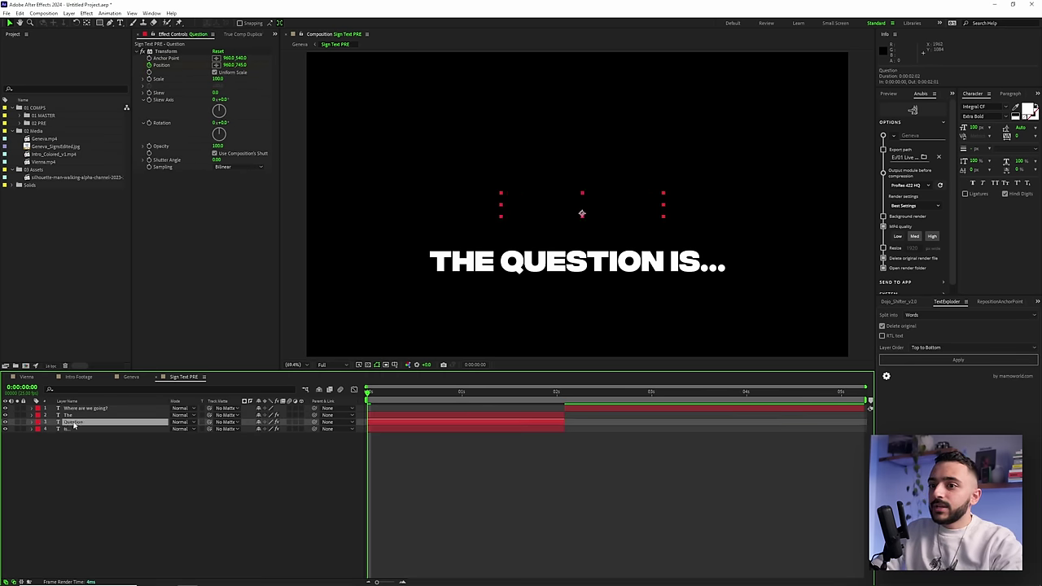
pyautogui.moveTo(390, 423); pyautogui.dragTo(407, 428)
pyautogui.press('space')
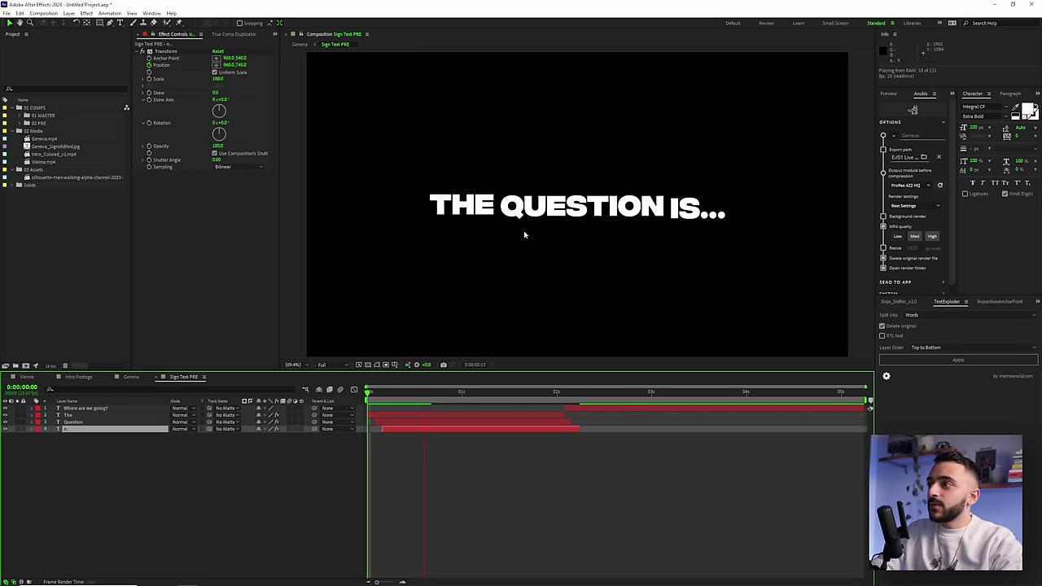
pyautogui.press('space')
pyautogui.click(385, 521)
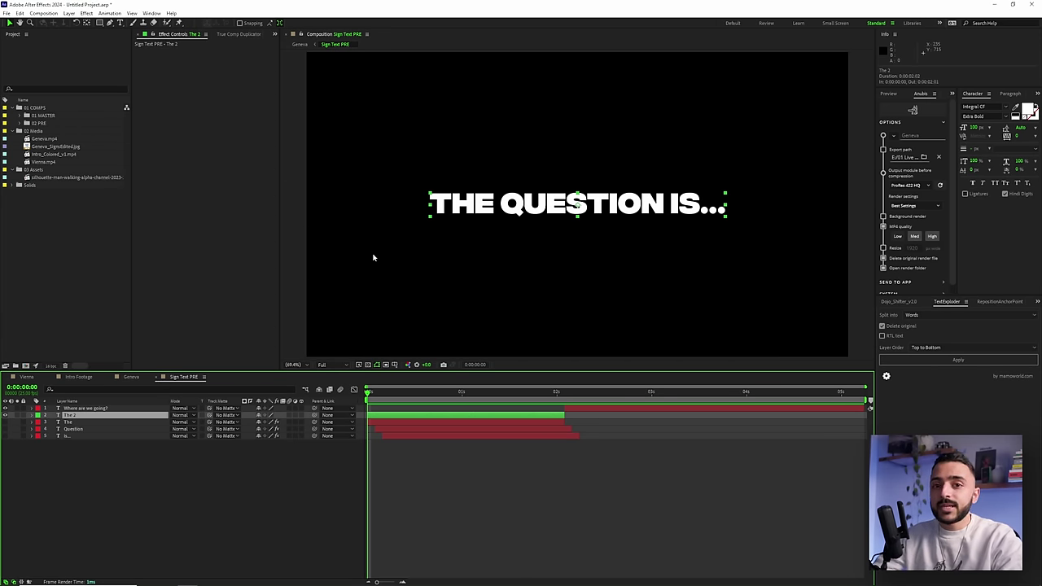
# Apply the Slide and Pop In preset to the The 2 text layer and preview its word-by-word animation.
pyautogui.hotkey('ctrl', 'space')
pyautogui.write('slide and')
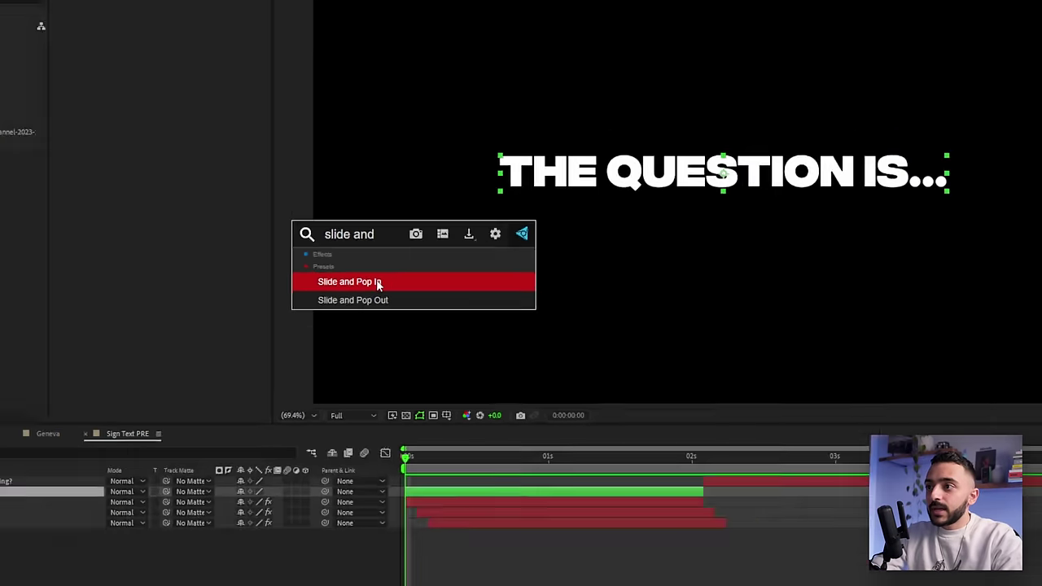
pyautogui.click(436, 294)
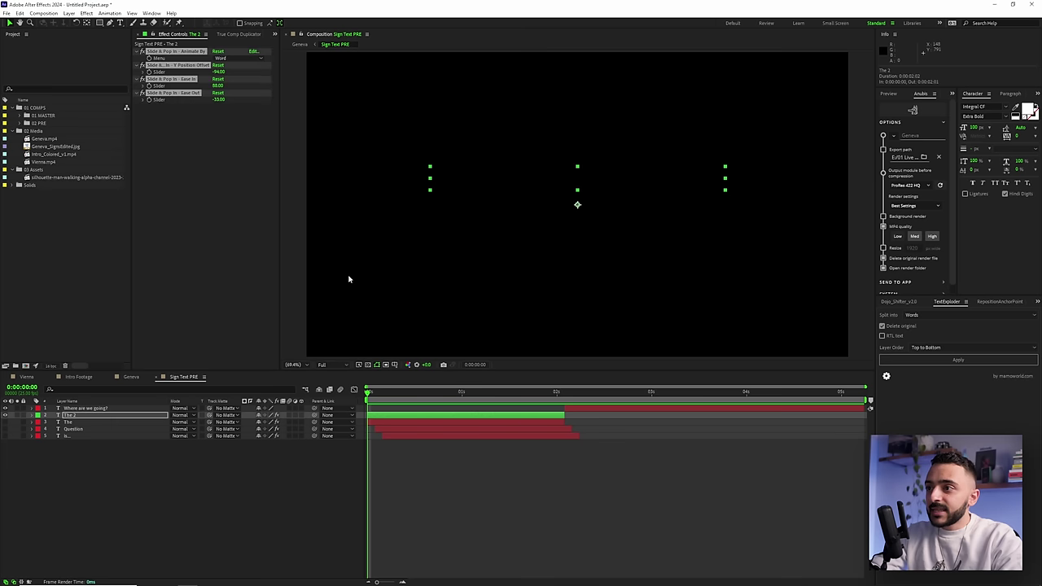
pyautogui.press('space')
pyautogui.click(375, 396)
pyautogui.moveTo(374, 397); pyautogui.dragTo(412, 399)
# Set the The 2 layer's Slide & Pop In Y Position Offset to 466 and preview the animation.
pyautogui.click(453, 483)
pyautogui.click(434, 415)
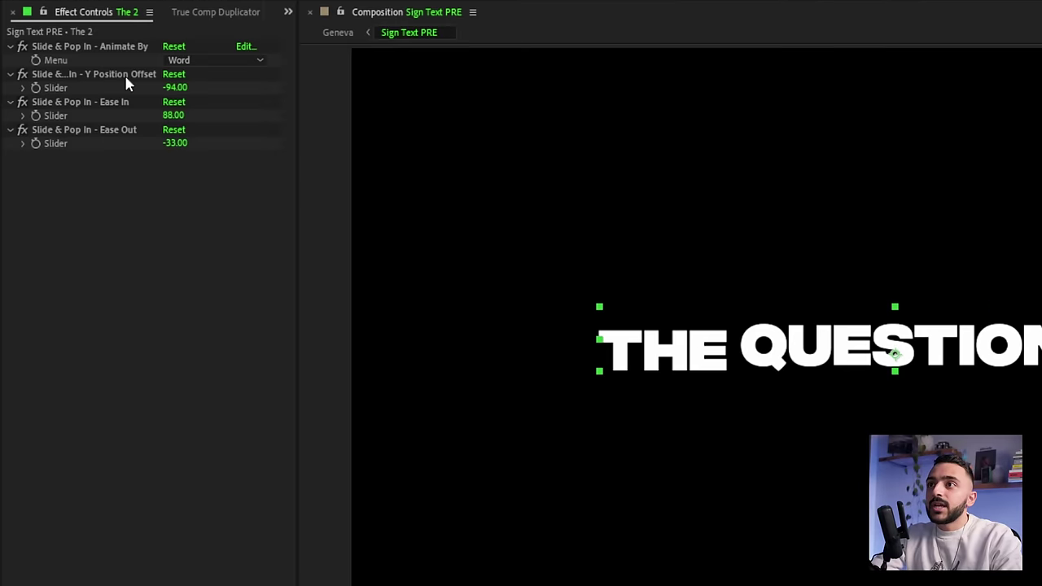
pyautogui.moveTo(218, 71); pyautogui.dragTo(641, 112)
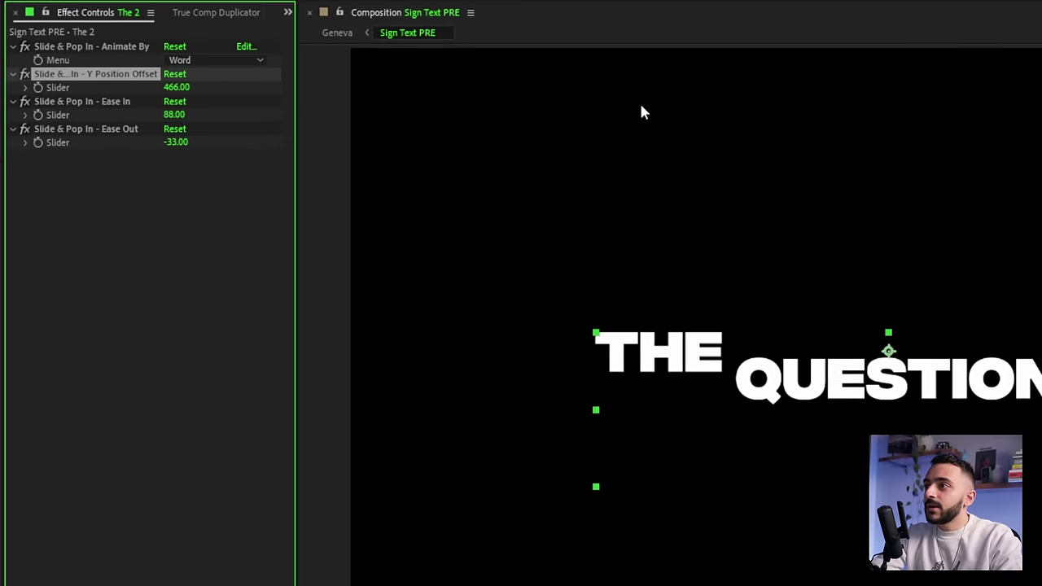
pyautogui.press('space')
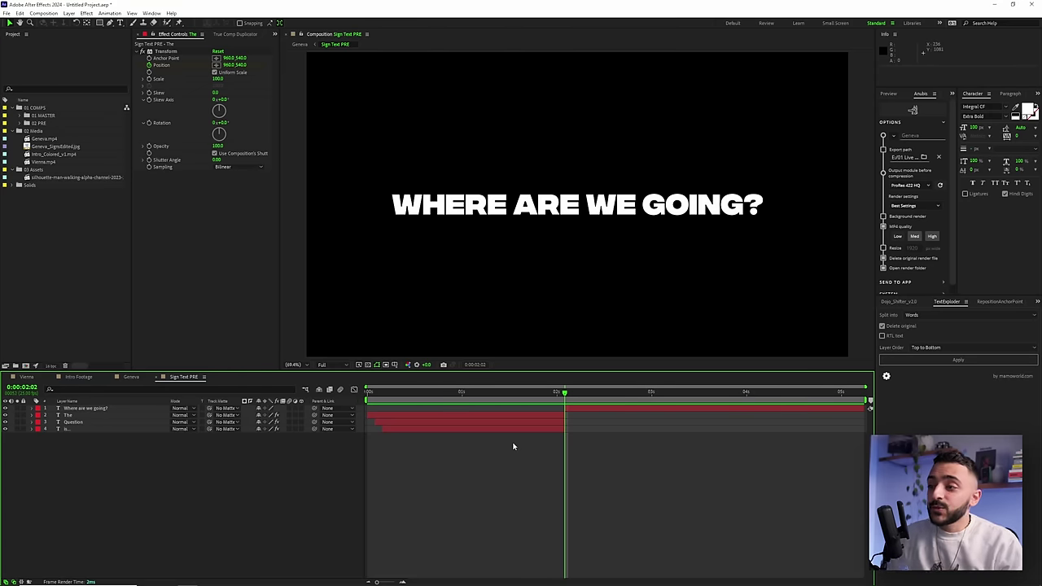
# Copy the animated Transform effect from The to the "Where are we going?" text layer at 0:00:02:02.
pyautogui.click(491, 416)
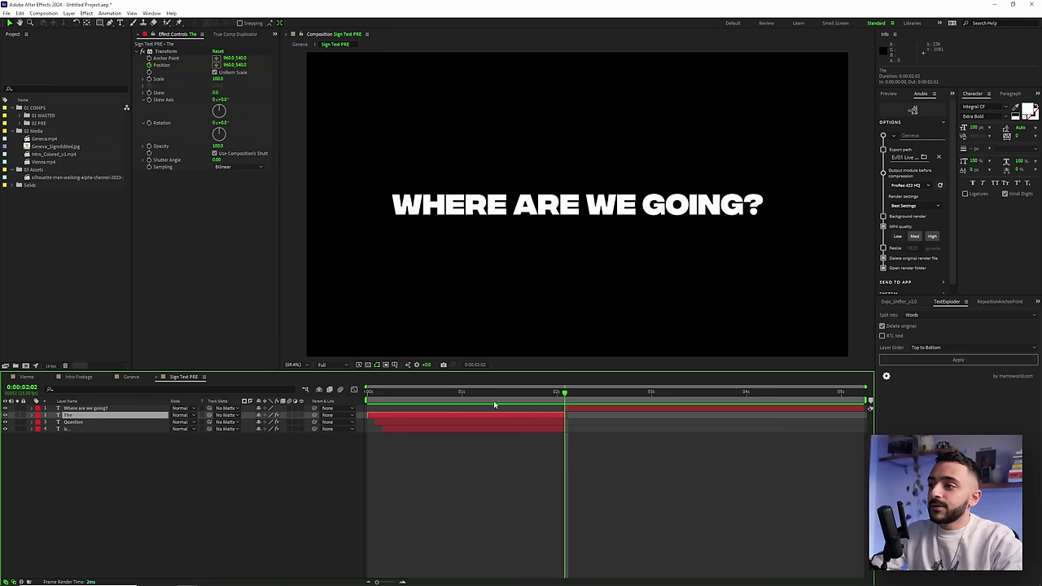
pyautogui.click(161, 52)
pyautogui.hotkey('ctrl', 'Up')
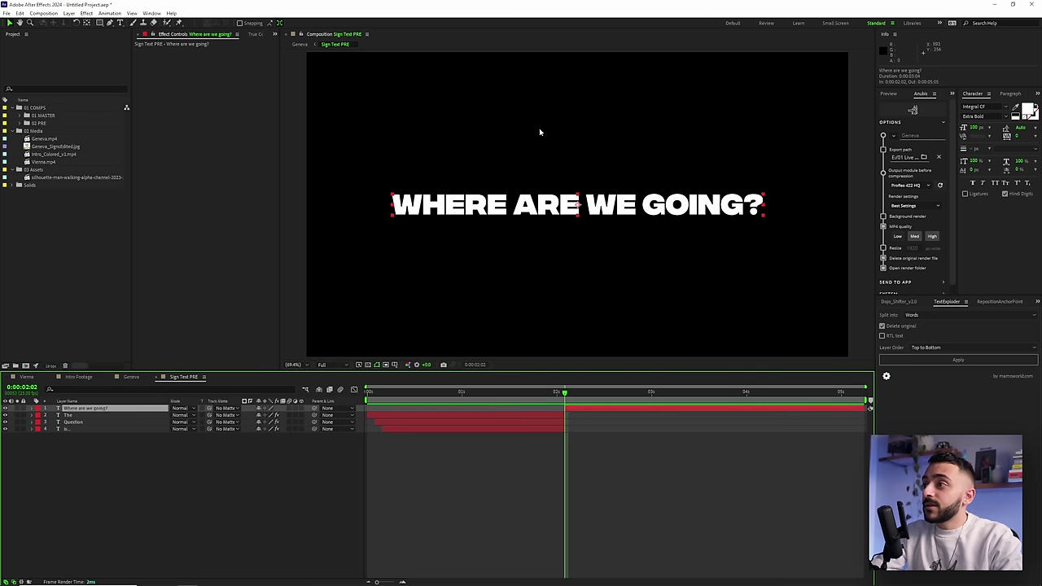
pyautogui.hotkey('ctrl', 'v')
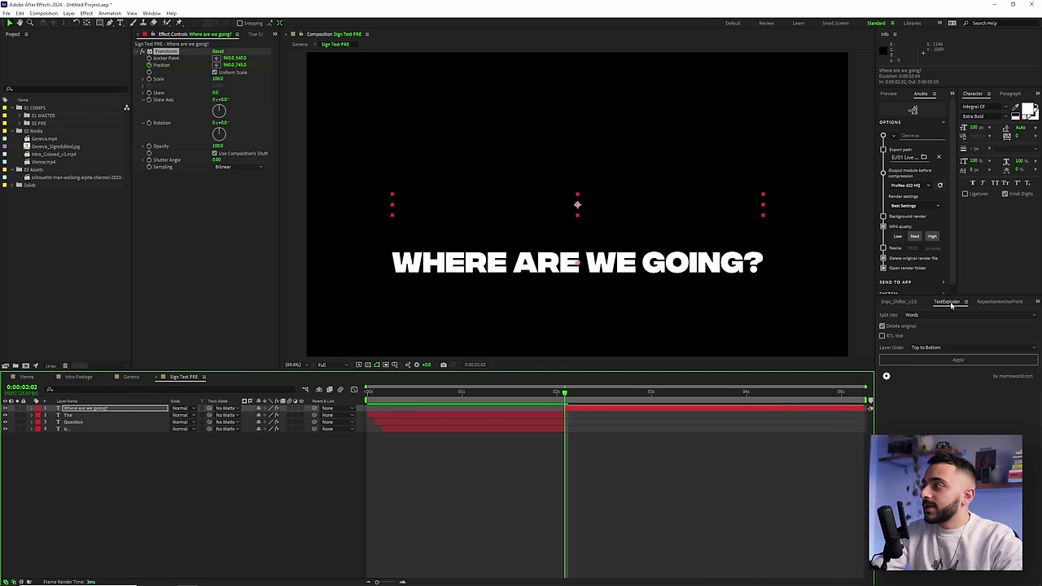
# Split the "Where are we going?" text into separate word layers, stagger them in time, and play back the result.
pyautogui.click(958, 360)
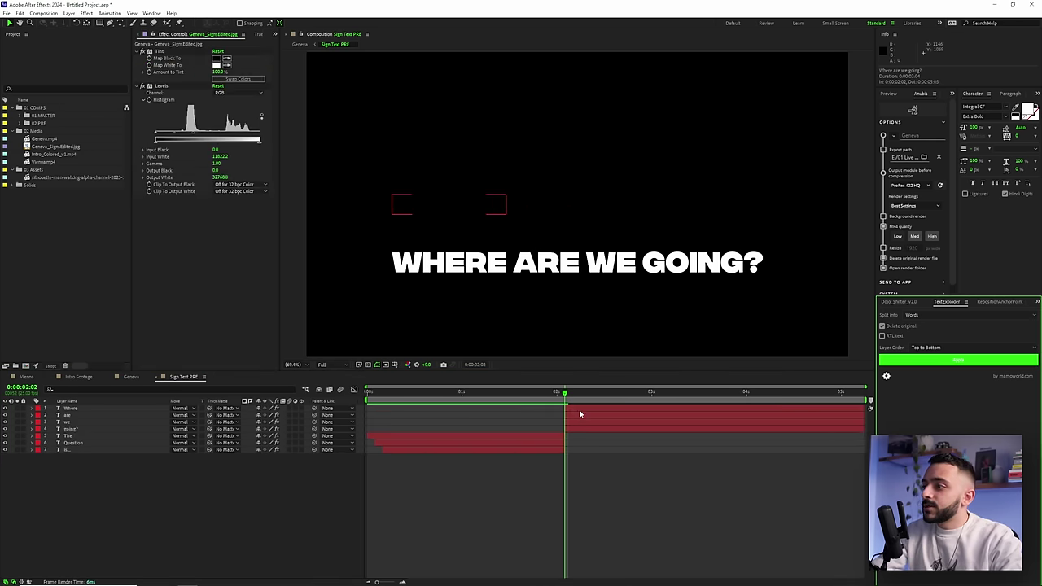
pyautogui.moveTo(580, 416); pyautogui.dragTo(595, 419)
pyautogui.press('space')
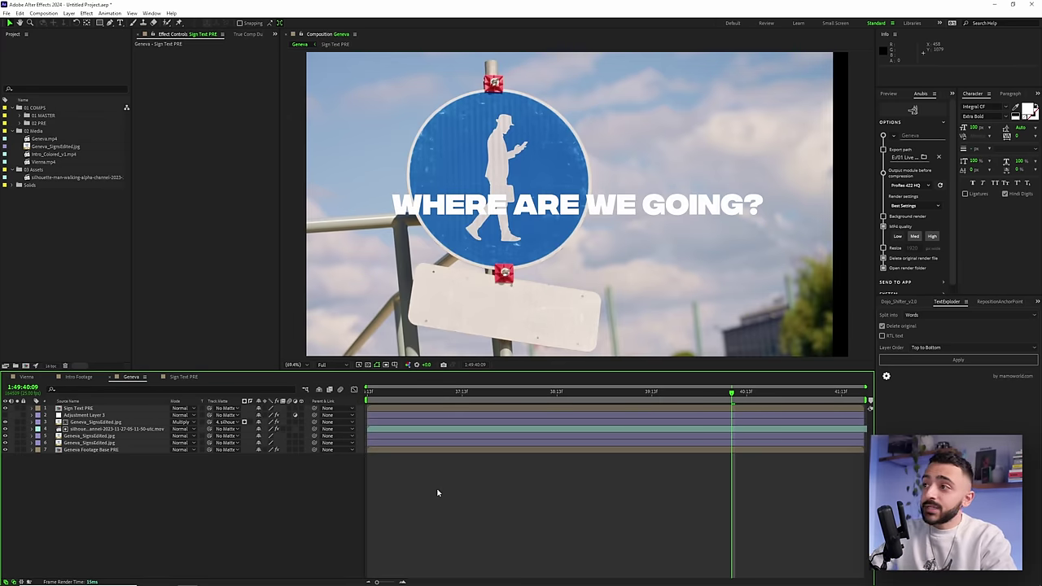
# Try to fit the Sign Text PRE layer onto the blank white sign by moving and scaling it directly.
pyautogui.click(451, 408)
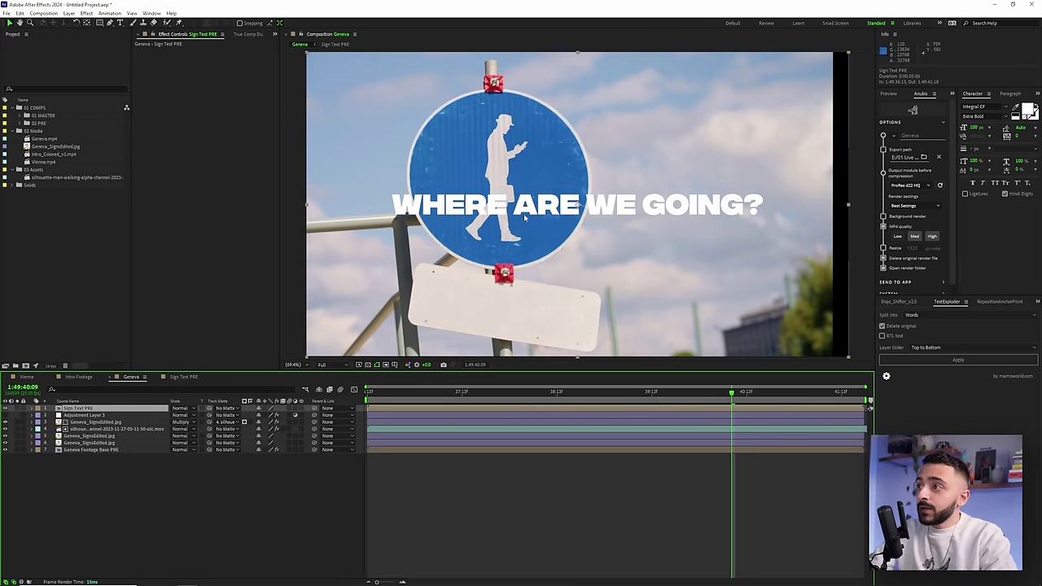
pyautogui.moveTo(555, 210); pyautogui.dragTo(513, 307)
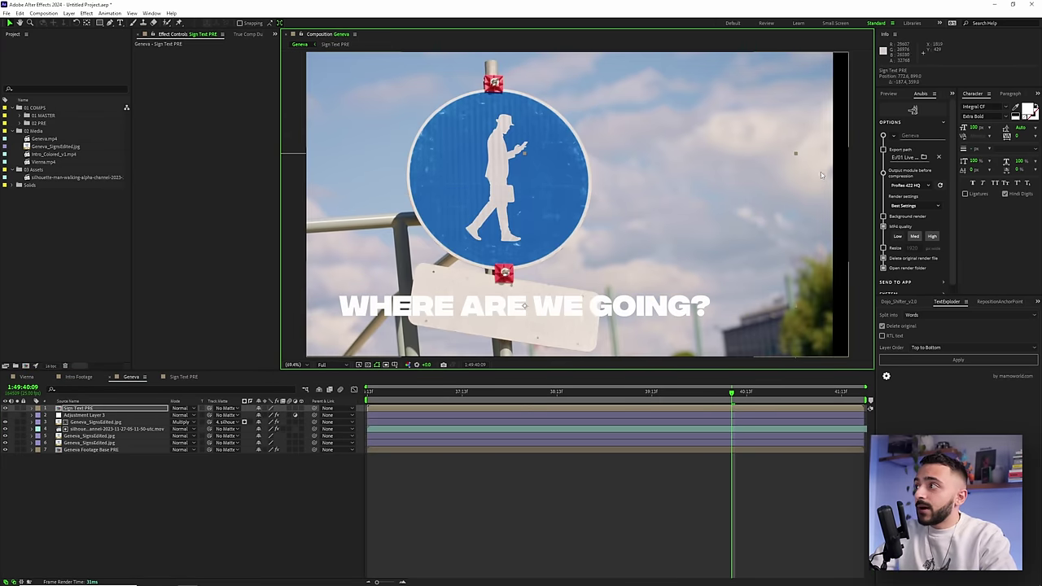
pyautogui.moveTo(802, 152); pyautogui.dragTo(558, 319)
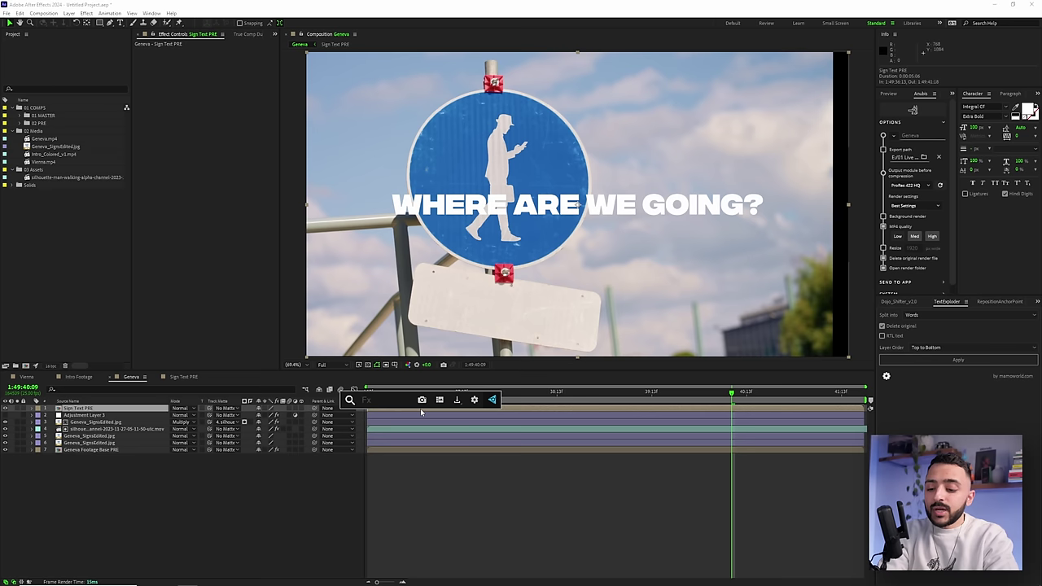
# Apply CC Power Pin to Sign Text PRE and place its four corner pins roughly on the white sign's corners.
pyautogui.write('cc powe')
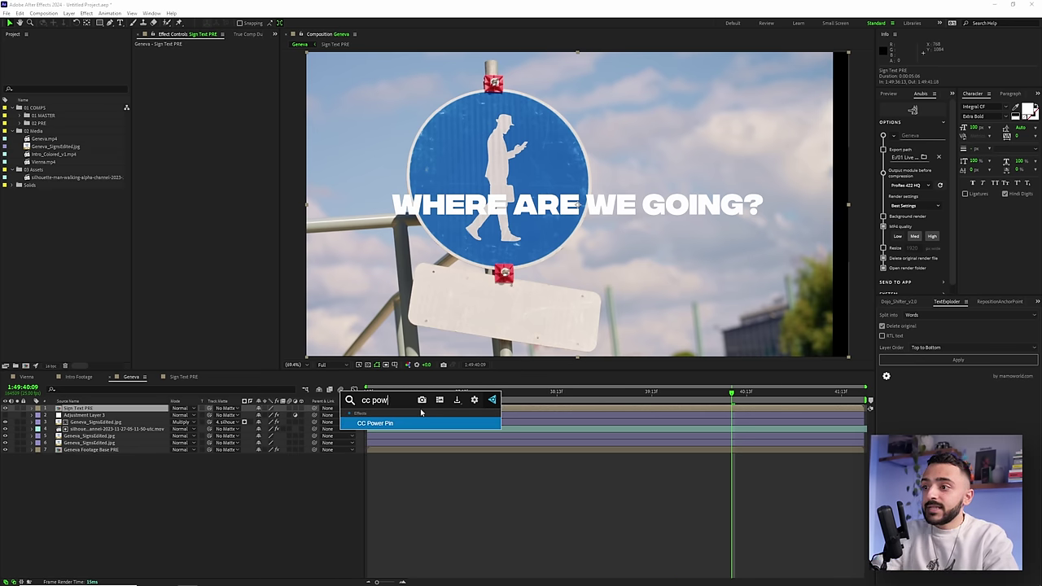
pyautogui.press('Return')
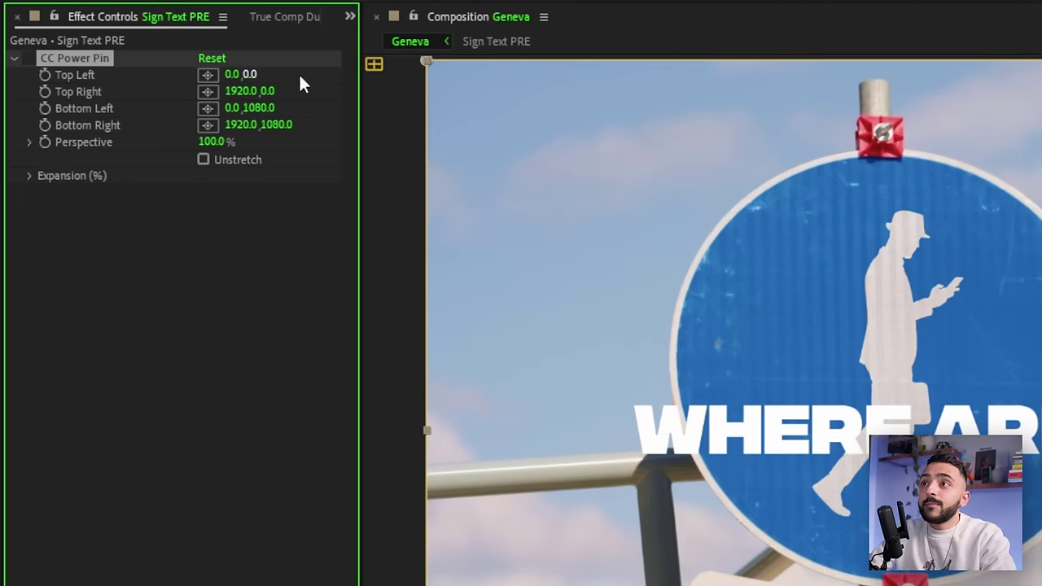
pyautogui.moveTo(423, 59); pyautogui.dragTo(444, 585)
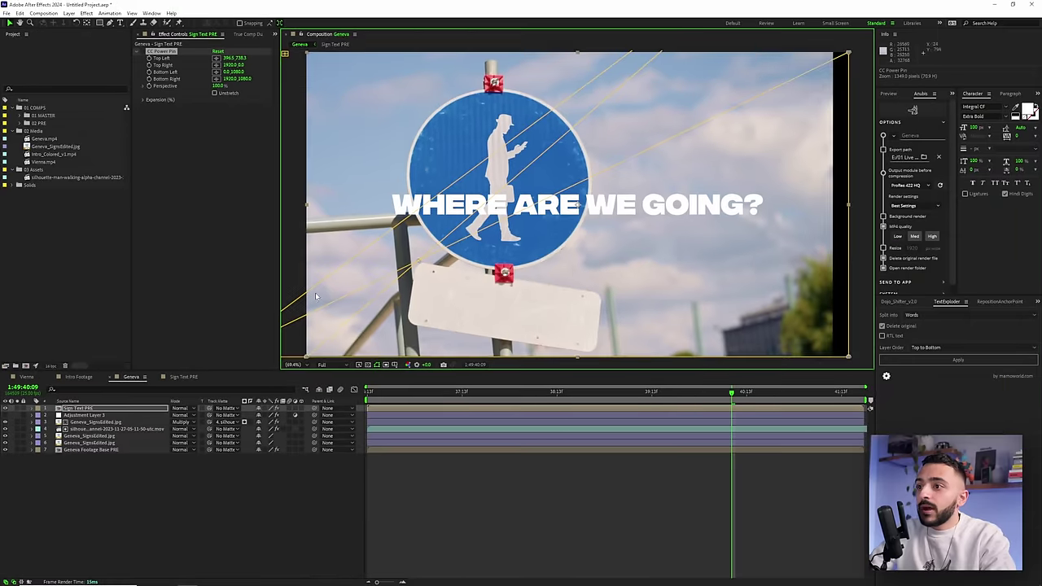
pyautogui.moveTo(317, 296); pyautogui.dragTo(402, 310)
pyautogui.moveTo(837, 36); pyautogui.dragTo(600, 275)
pyautogui.scroll(-3, 601, 273)
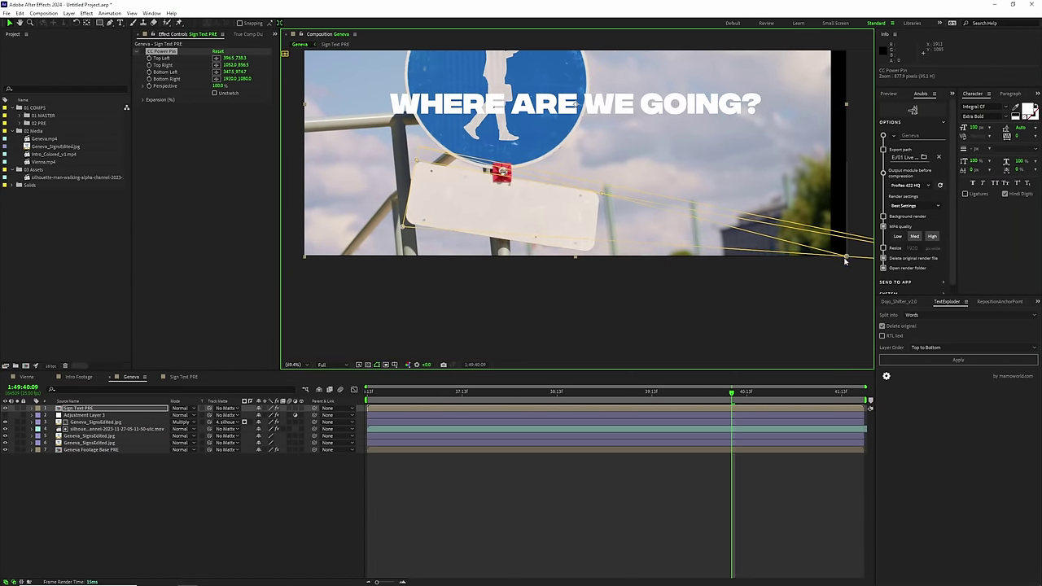
pyautogui.scroll(3, 594, 257)
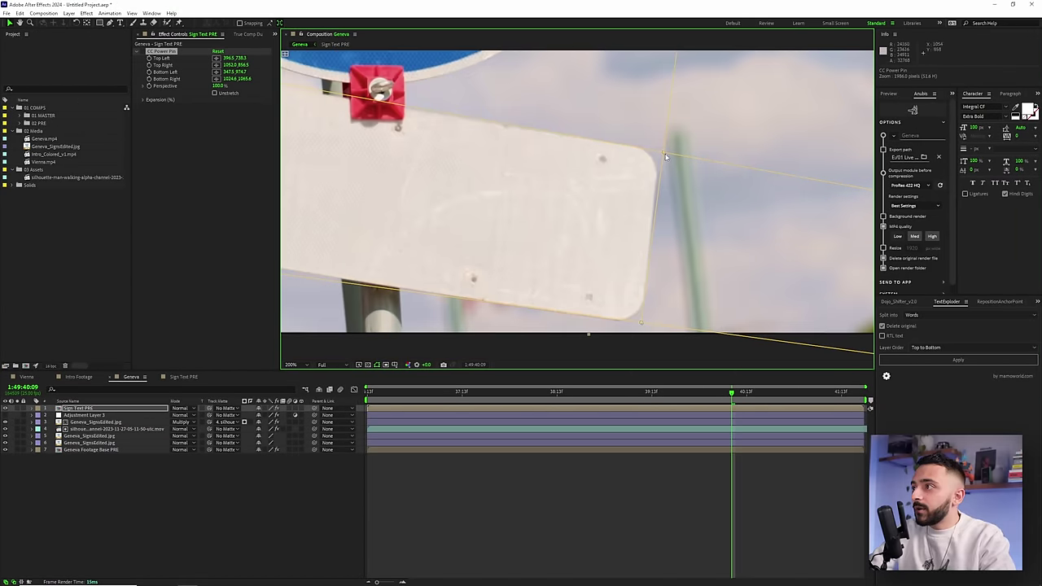
# Refine the CC Power Pin corners to about (390, 743), (1048, 856), (353, 963) and (1024, 1068), and enable the effect.
pyautogui.moveTo(665, 155); pyautogui.dragTo(685, 142)
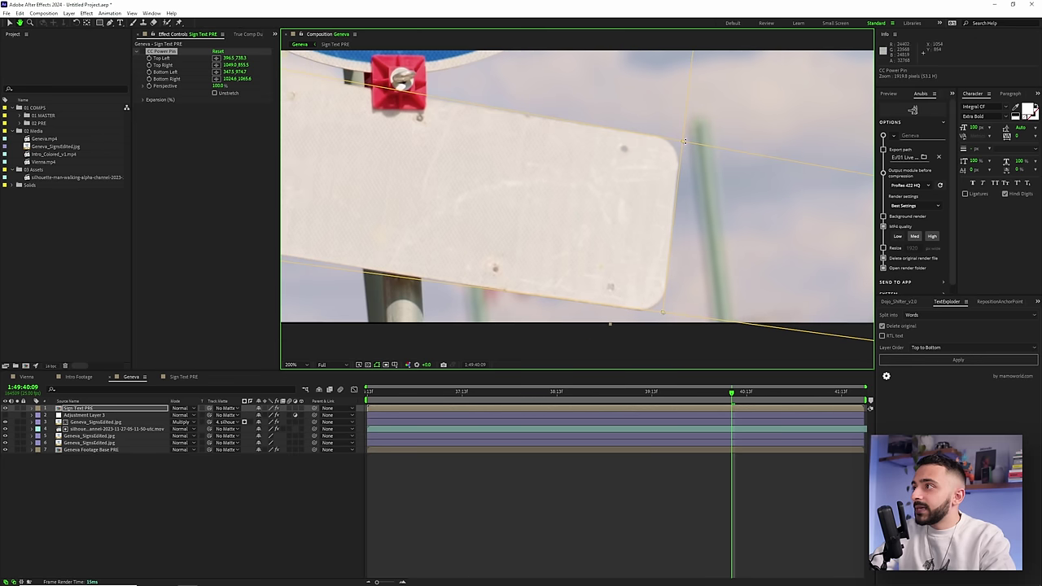
pyautogui.hscroll(-6, 529, 212)
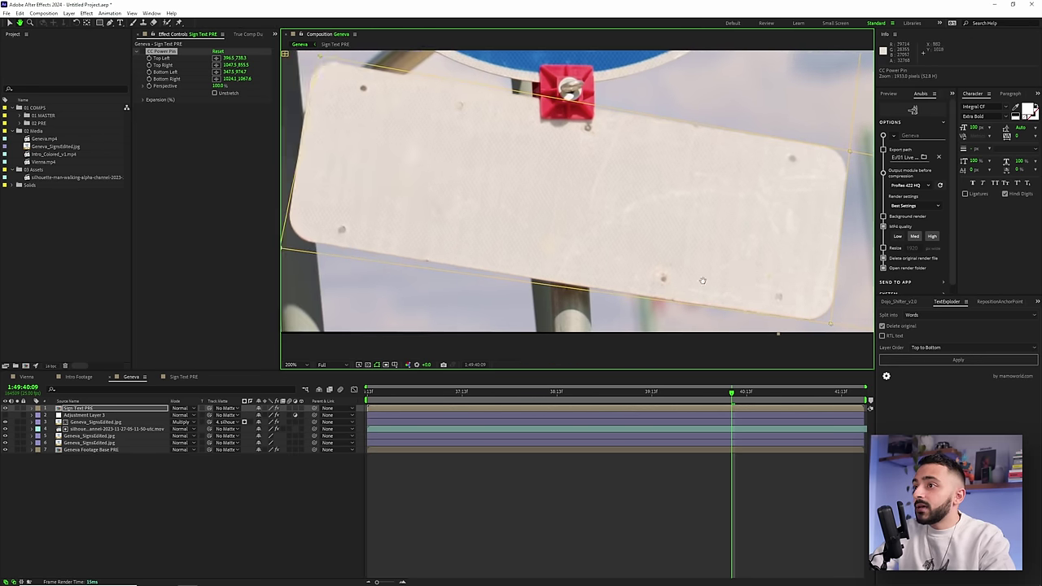
pyautogui.moveTo(415, 262); pyautogui.dragTo(418, 244)
pyautogui.press(',')
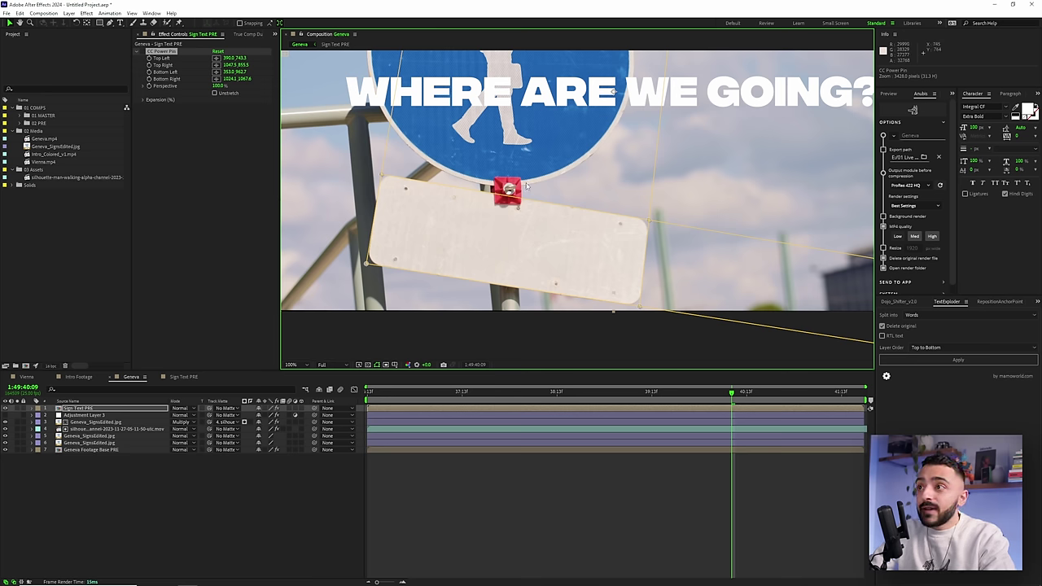
pyautogui.click(140, 52)
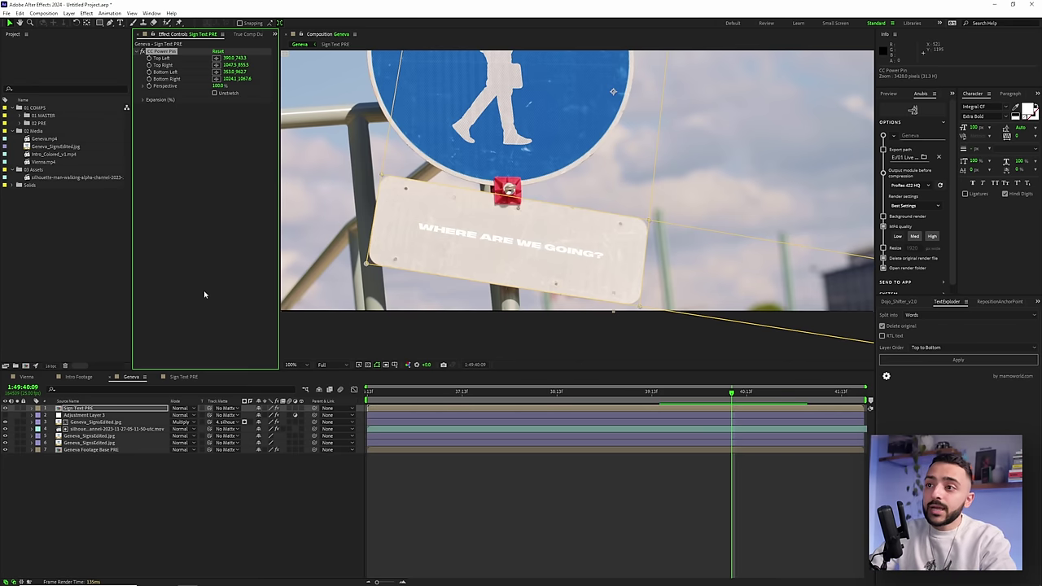
# Add a Transform effect to Sign Text PRE and place it above CC Power Pin in the effect order.
pyautogui.hotkey('ctrl', 'space')
pyautogui.write('transform')
pyautogui.press('Return')
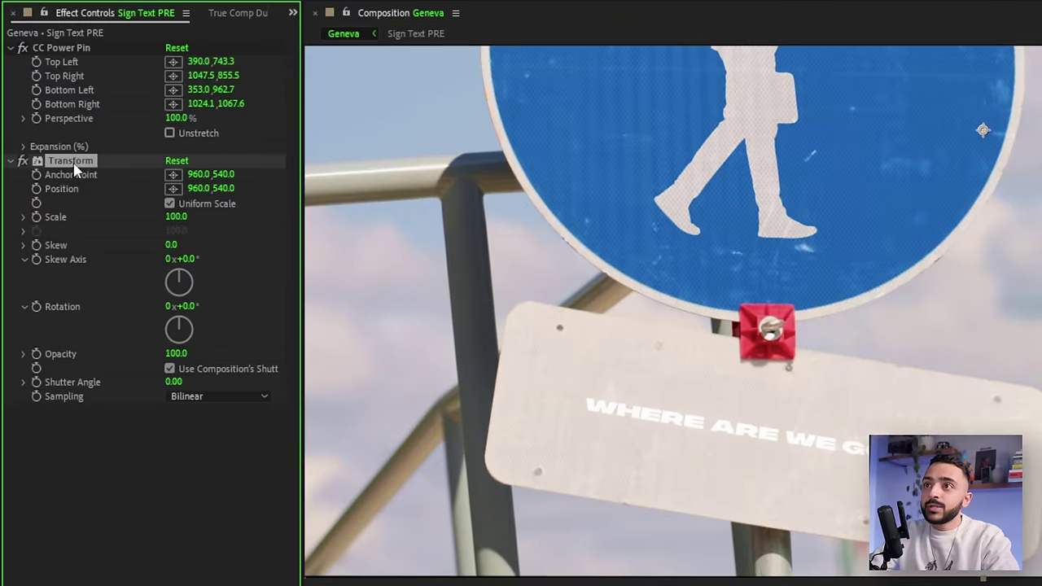
pyautogui.moveTo(169, 109); pyautogui.dragTo(175, 50)
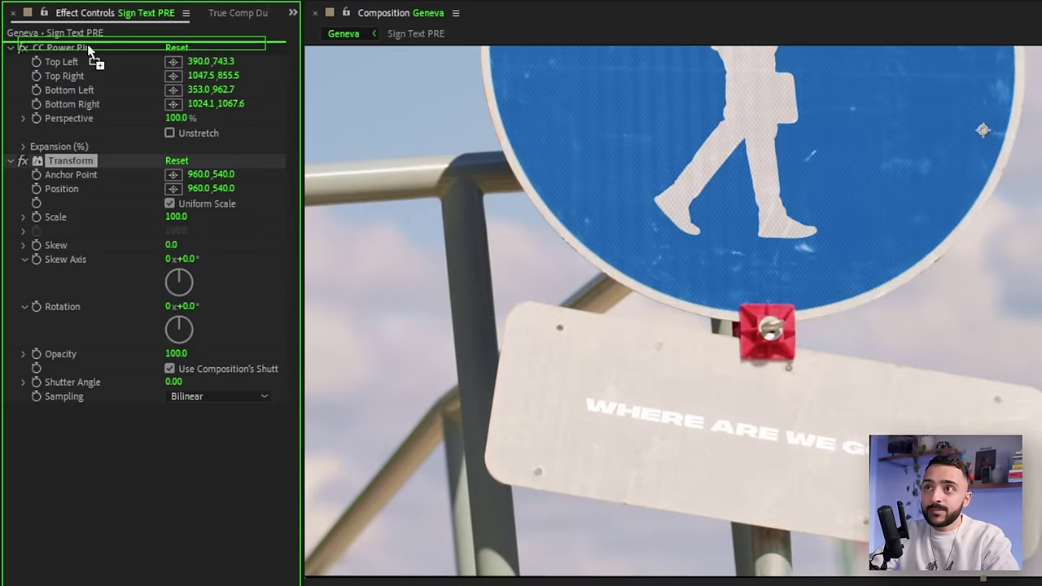
pyautogui.moveTo(87, 44); pyautogui.dragTo(87, 45)
# Turn off Uniform Scale in the Transform effect and set Scale Height to 240 and Scale Width to 131.
pyautogui.click(169, 91)
pyautogui.moveTo(176, 105); pyautogui.dragTo(252, 100)
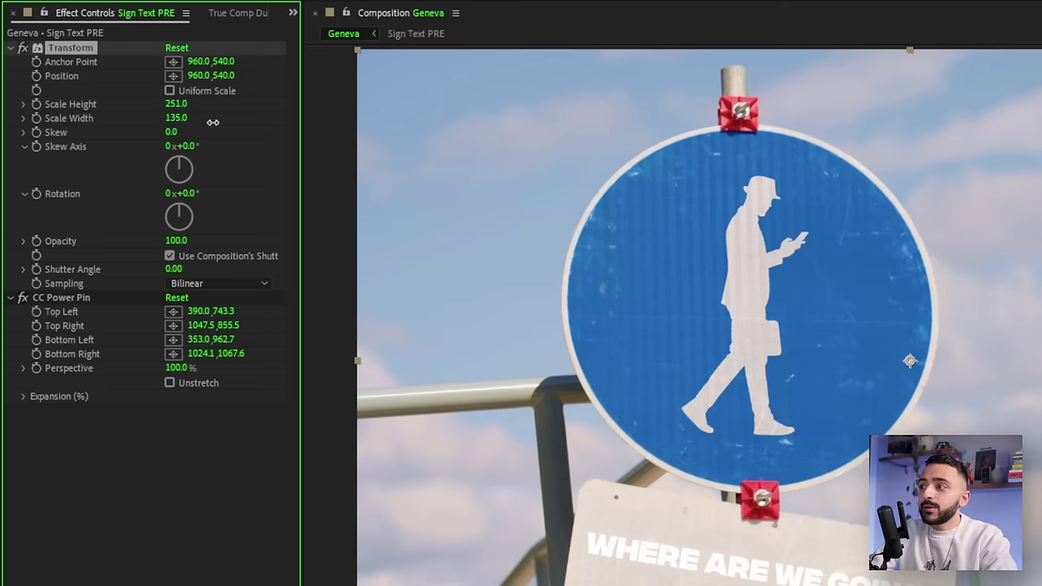
pyautogui.moveTo(211, 122); pyautogui.dragTo(205, 122)
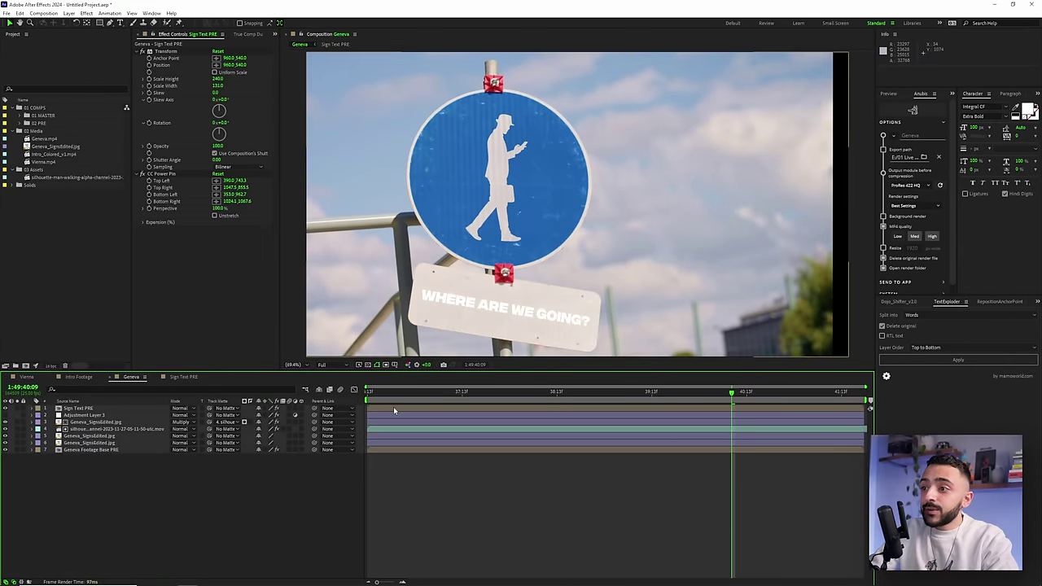
# Open the Sign Text PRE comp, add a new solid named Grid and apply the Grid effect to it.
pyautogui.doubleClick(394, 410)
pyautogui.rightClick(140, 490)
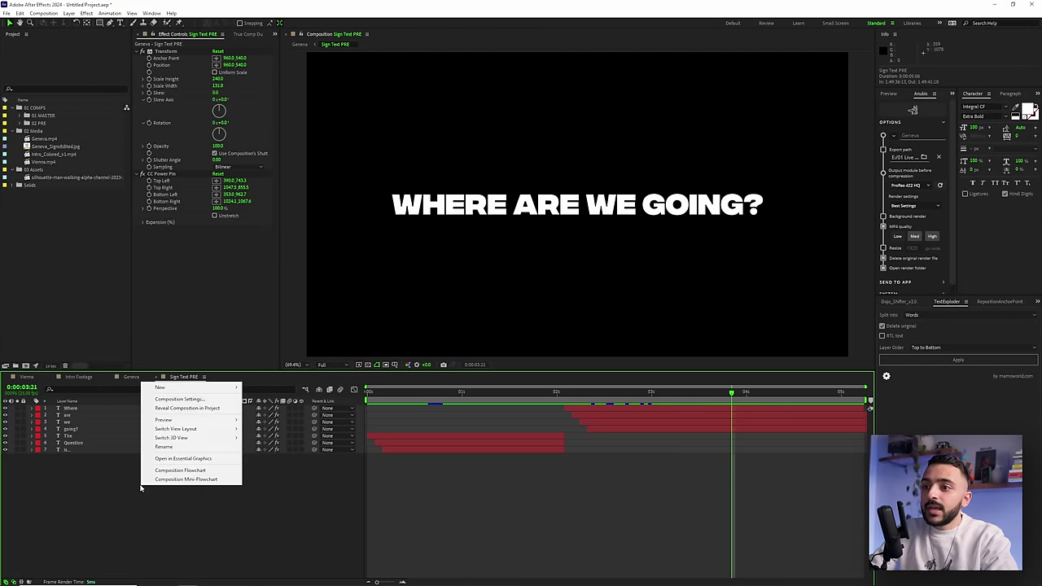
pyautogui.moveTo(181, 391)
pyautogui.click(269, 409)
pyautogui.write('Grid')
pyautogui.press('Return')
pyautogui.hotkey('ctrl', 'space')
pyautogui.write('grid')
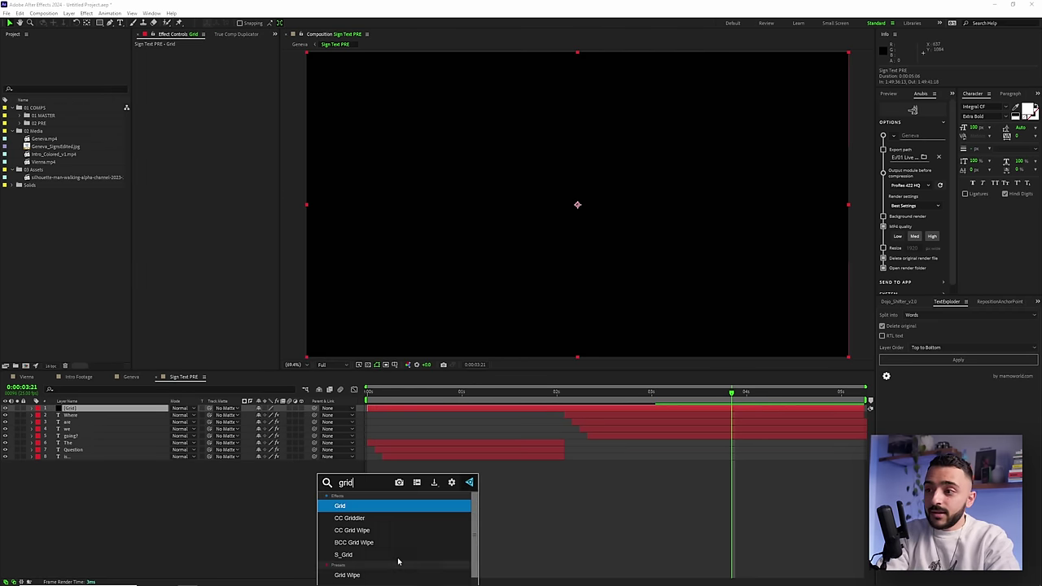
pyautogui.press('Return')
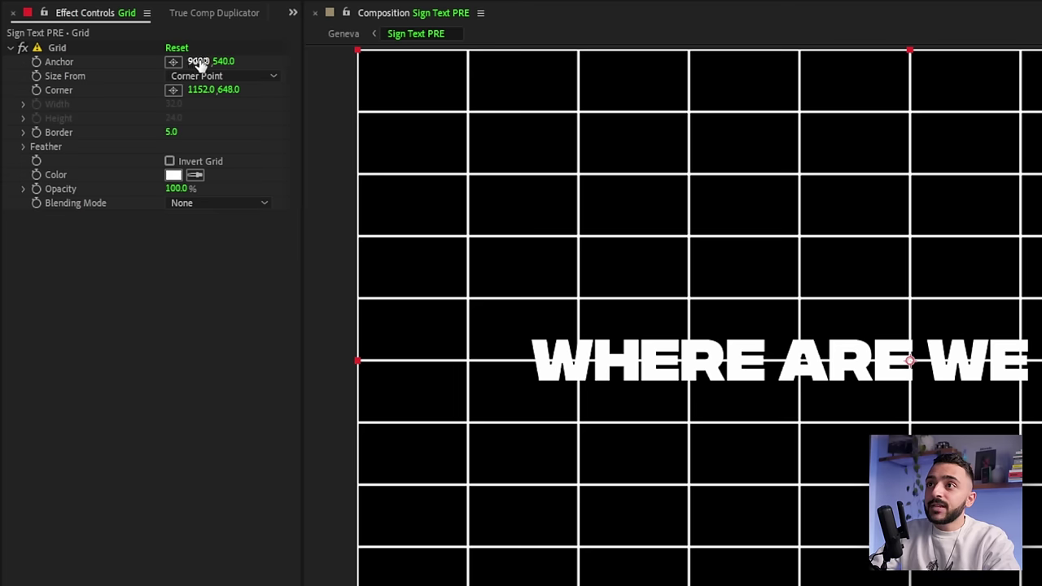
# Set the Grid effect's Corner to 1060, 640 so its cells become square.
pyautogui.click(67, 90)
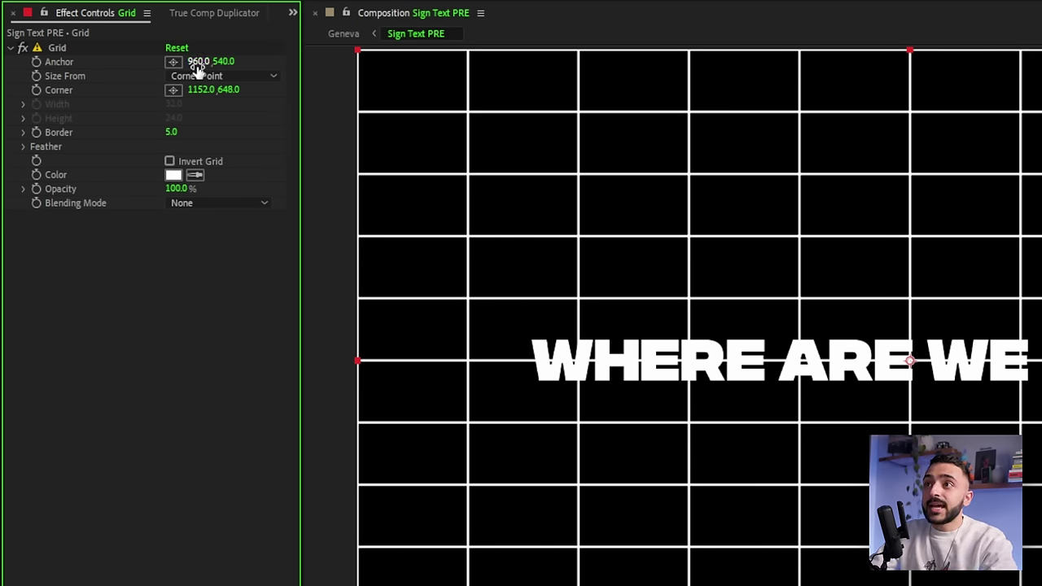
pyautogui.click(201, 90)
pyautogui.write('1060')
pyautogui.press('Tab')
pyautogui.write('640')
pyautogui.press('Return')
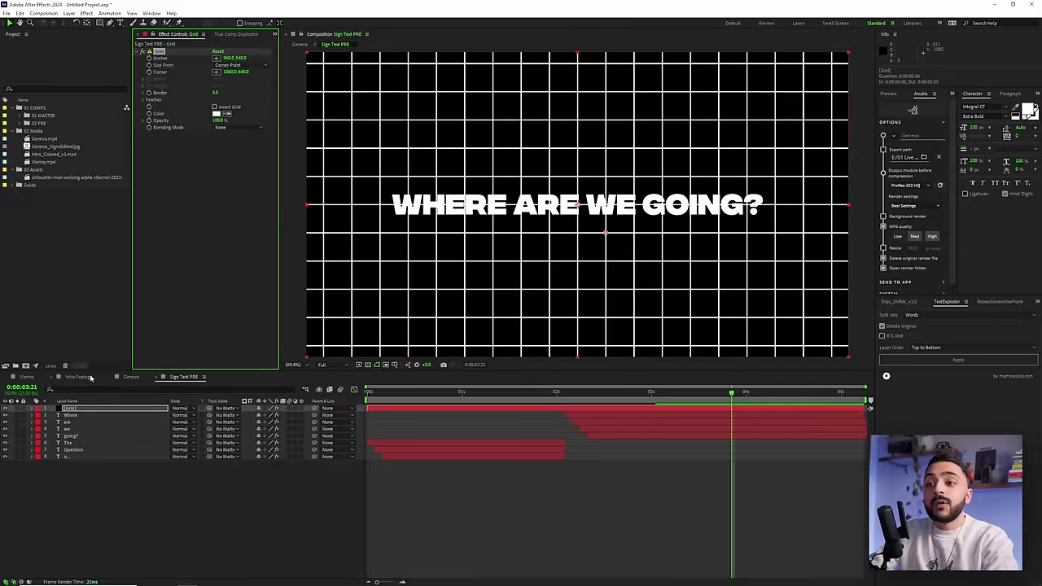
# In the Geneva comp, try a taller Transform Scale Height on Sign Text PRE against the pinned grid and bring it back to 240.
pyautogui.click(127, 381)
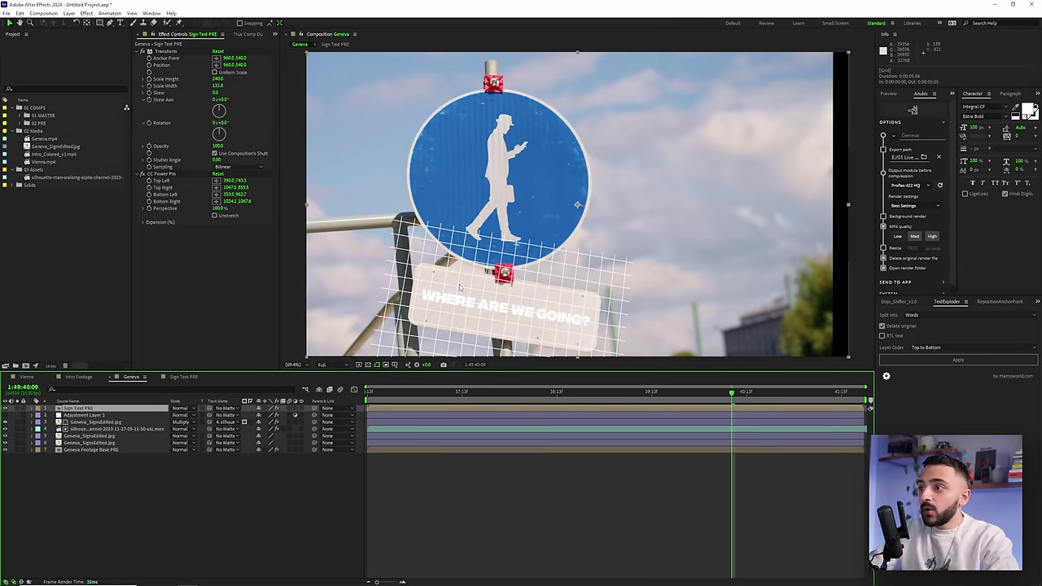
pyautogui.scroll(2, 460, 287)
pyautogui.press('v')
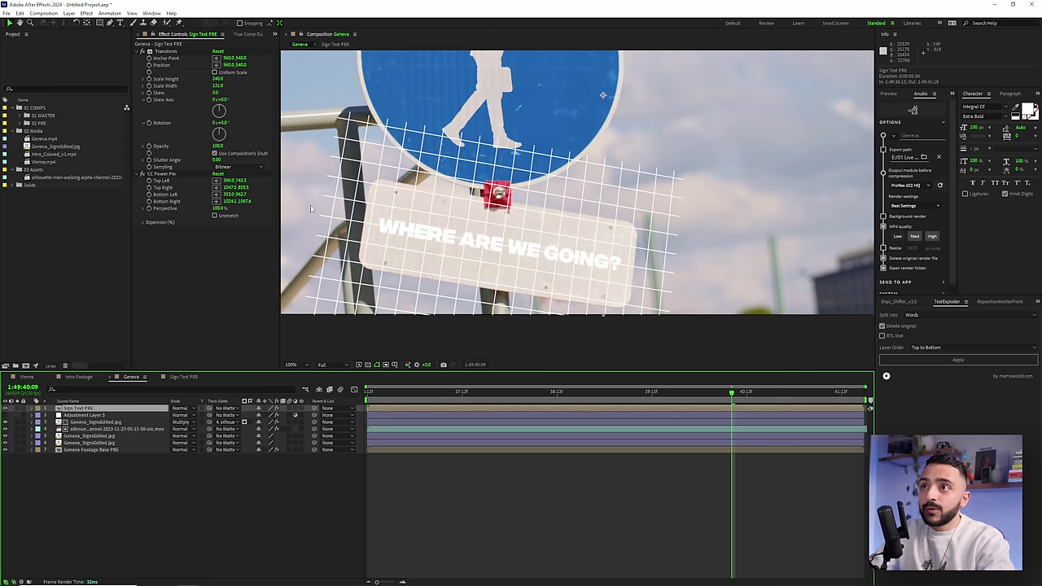
pyautogui.moveTo(218, 79); pyautogui.dragTo(244, 77)
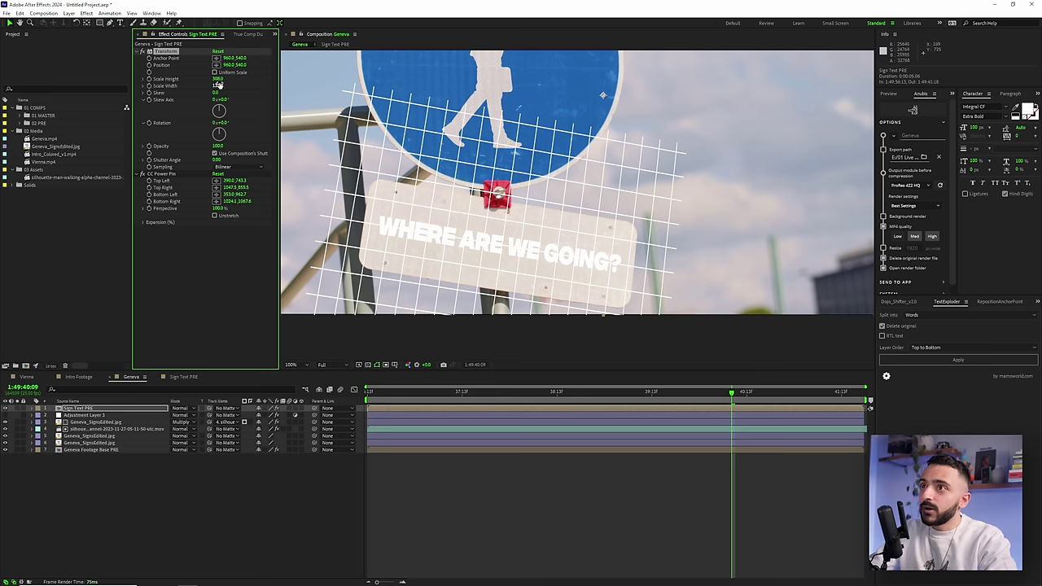
pyautogui.moveTo(207, 79); pyautogui.dragTo(190, 80)
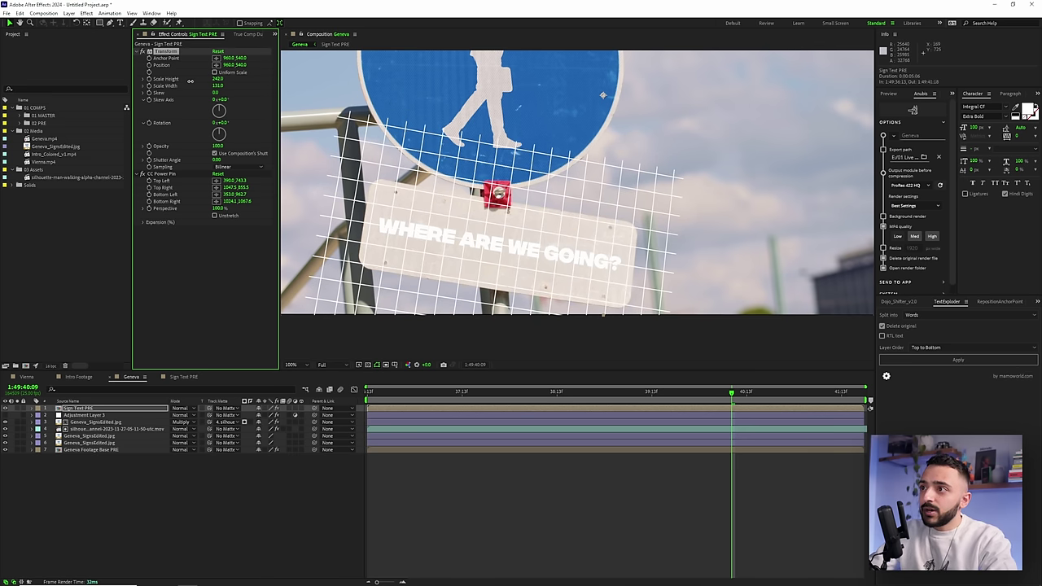
# Hide the Grid layer inside Sign Text PRE and return to the Geneva comp.
pyautogui.doubleClick(81, 408)
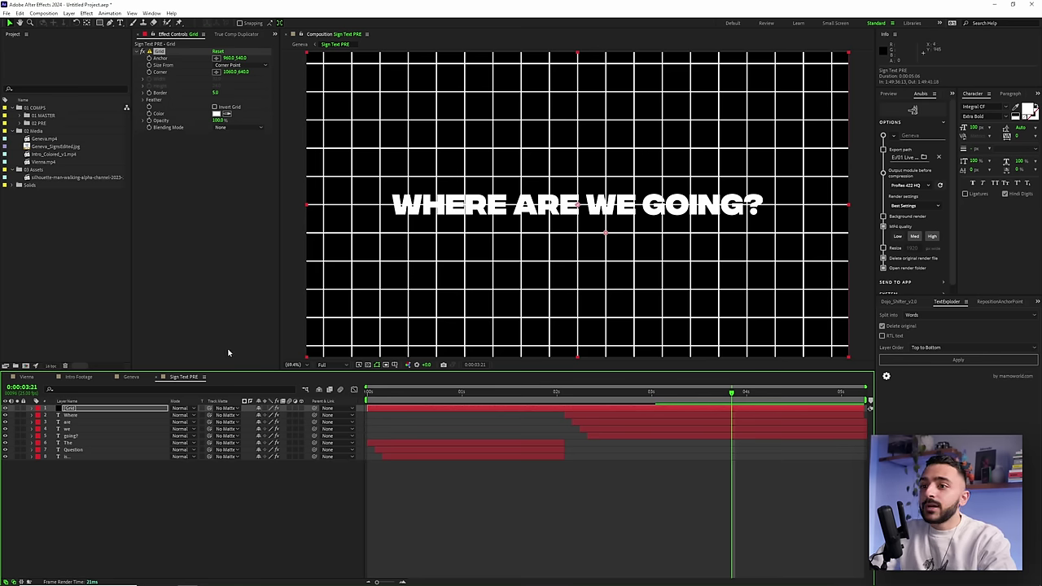
pyautogui.click(5, 409)
pyautogui.click(131, 377)
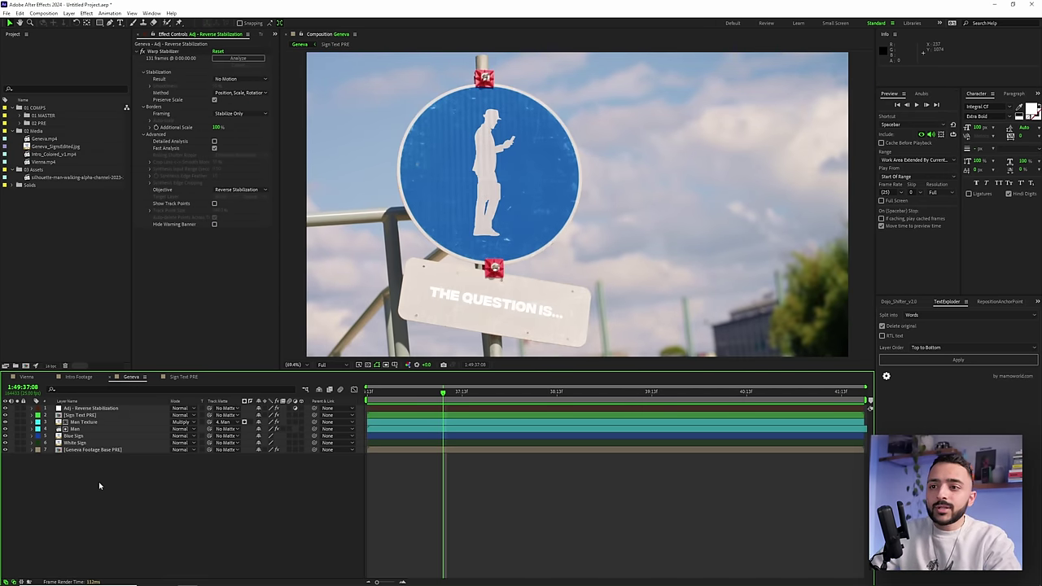
# Move the Sign Text PRE layer below Blue Sign, directly above White Sign, in the Geneva layer stack.
pyautogui.click(74, 435)
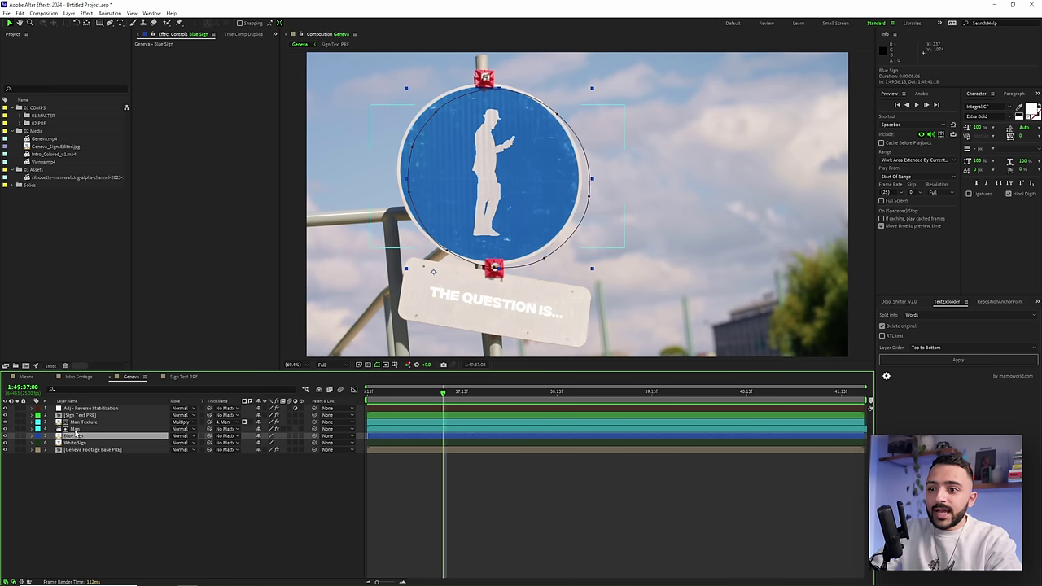
pyautogui.click(78, 429)
pyautogui.click(79, 423)
pyautogui.click(79, 429)
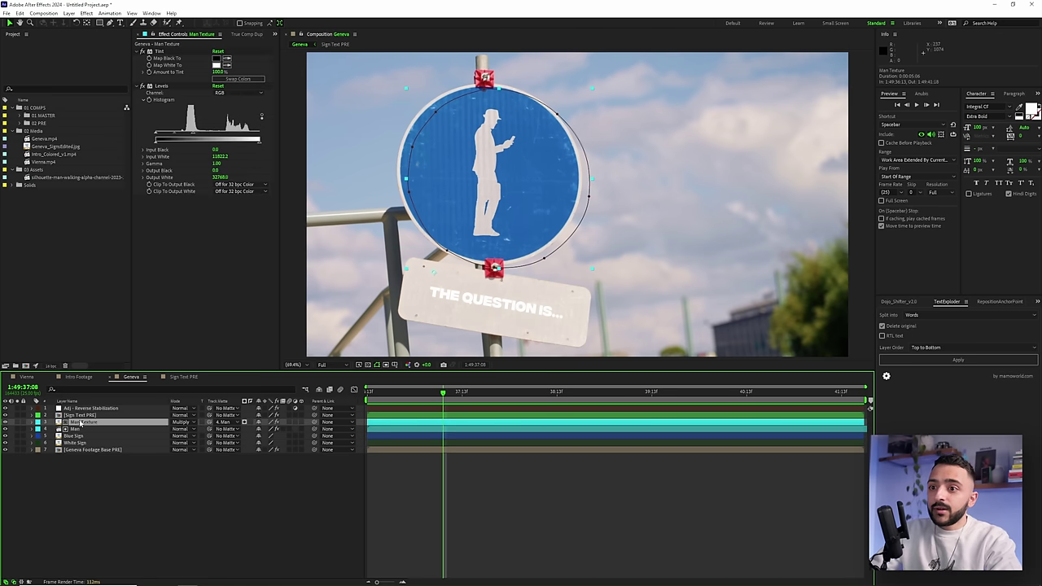
pyautogui.click(83, 416)
pyautogui.moveTo(82, 418); pyautogui.dragTo(79, 445)
pyautogui.keyDown('shift'); pyautogui.click(85, 442); pyautogui.keyUp('shift')
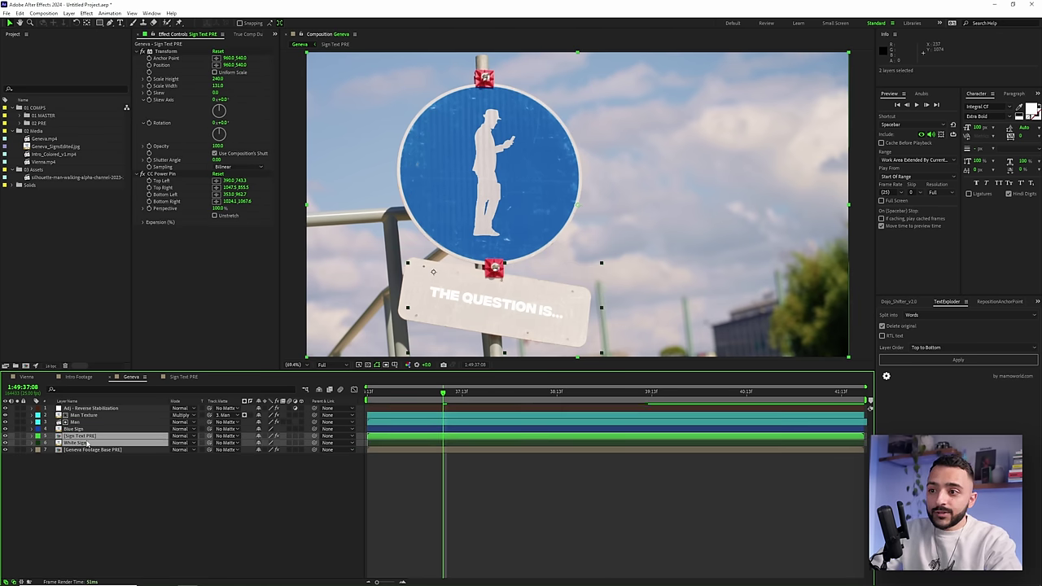
# Hide the Adj - Reverse Stabilization layer and apply a Fill effect to Sign Text PRE.
pyautogui.click(99, 475)
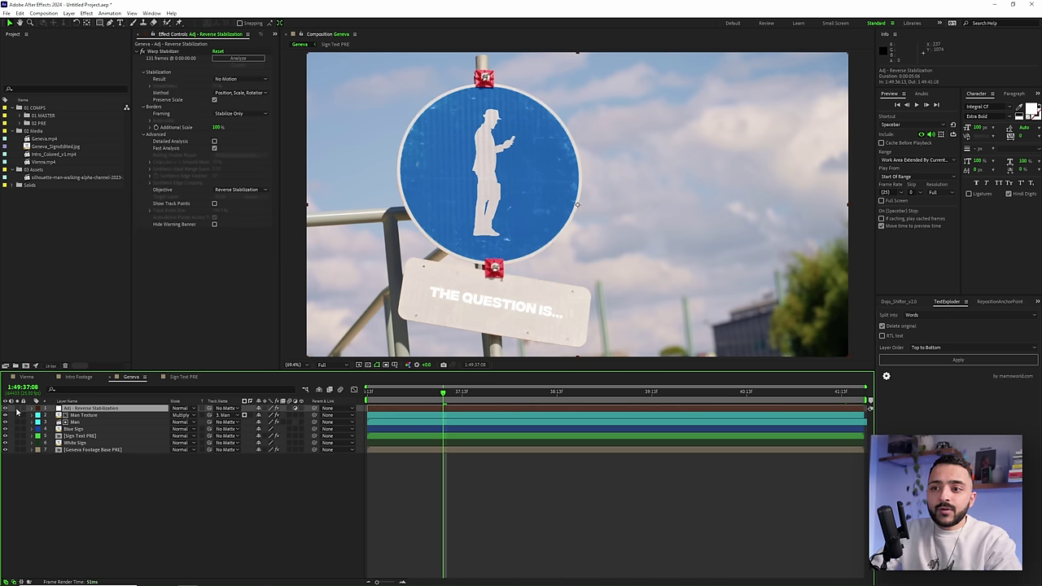
pyautogui.click(131, 436)
pyautogui.press('t')
pyautogui.hotkey('ctrl', 'space')
pyautogui.write('fill')
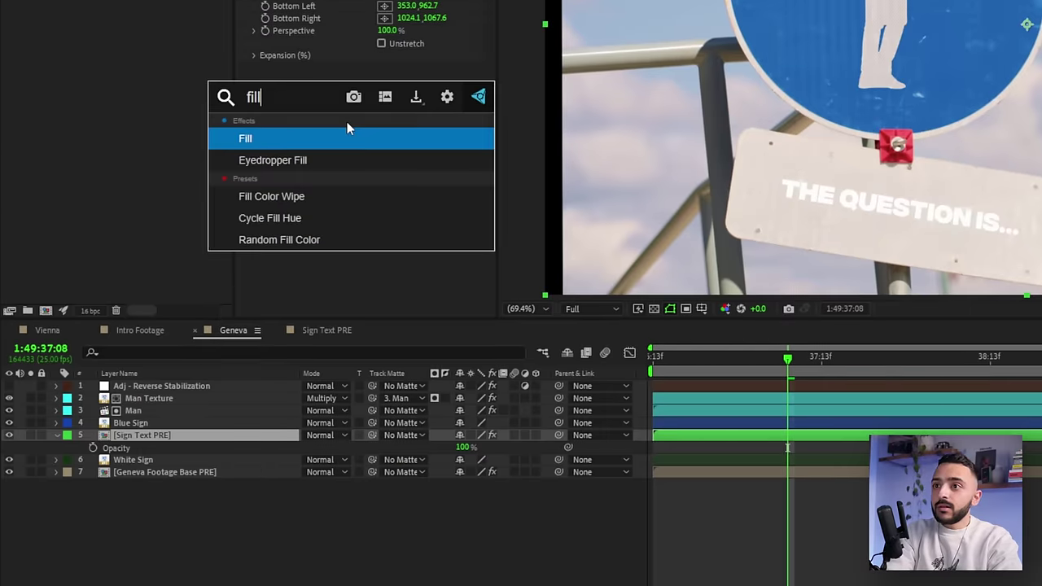
pyautogui.press('Return')
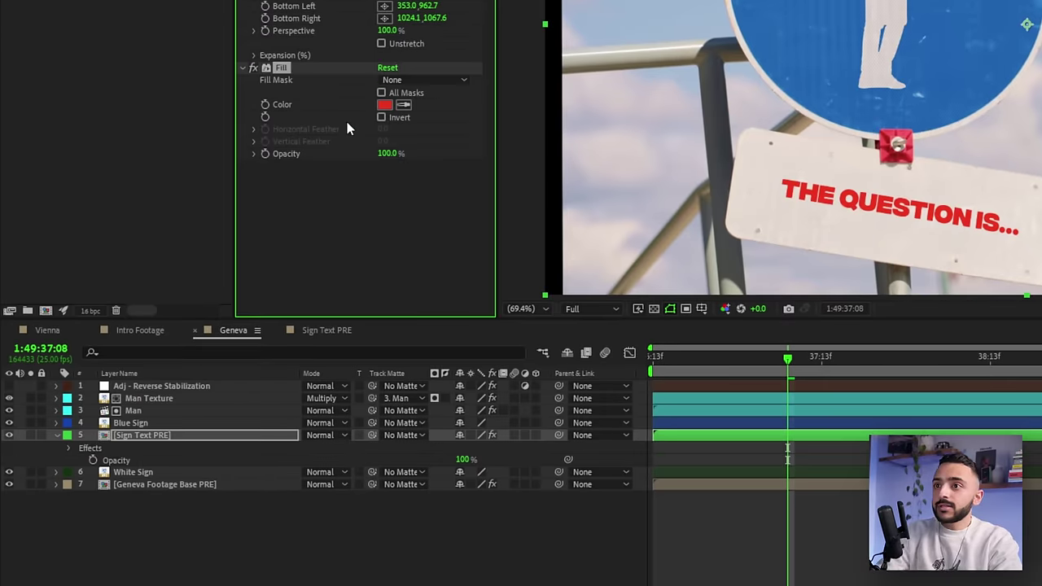
# Solo Geneva Footage Base PRE, sample the original sign's dark lettering as Sign Text PRE's Fill color, and unsolo the footage.
pyautogui.click(166, 487)
pyautogui.click(30, 485)
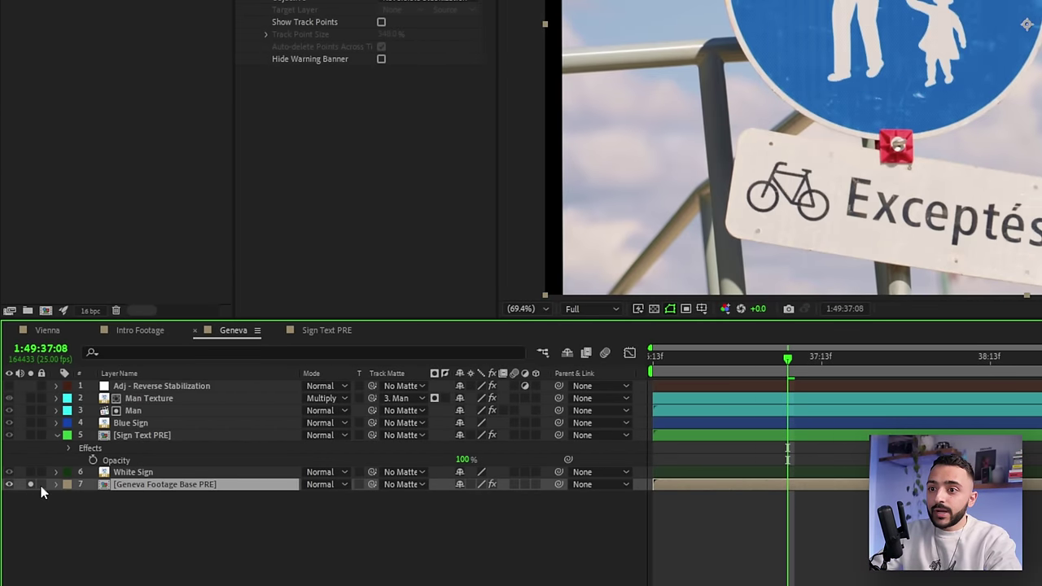
pyautogui.click(143, 437)
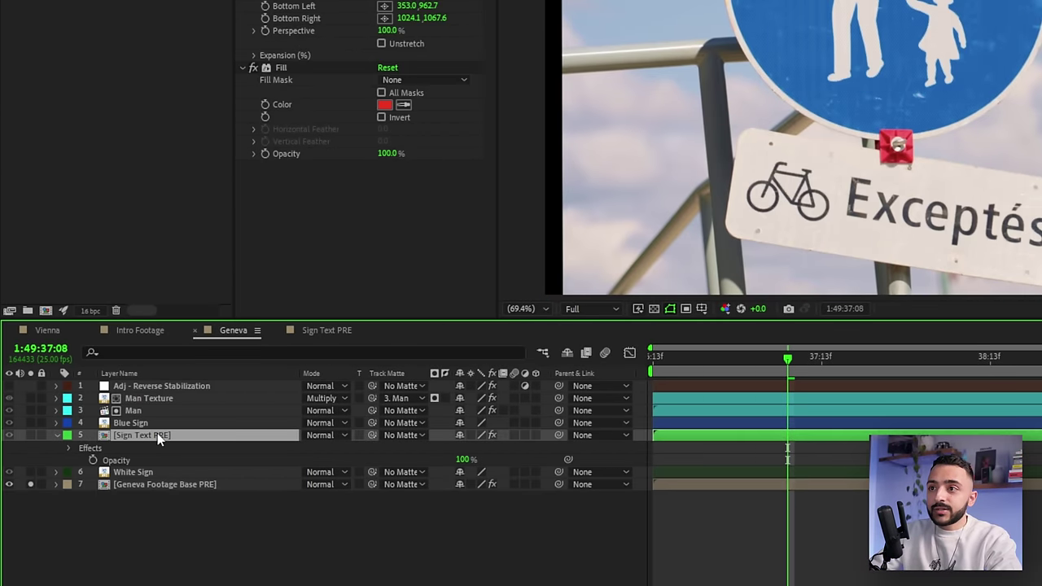
pyautogui.click(406, 106)
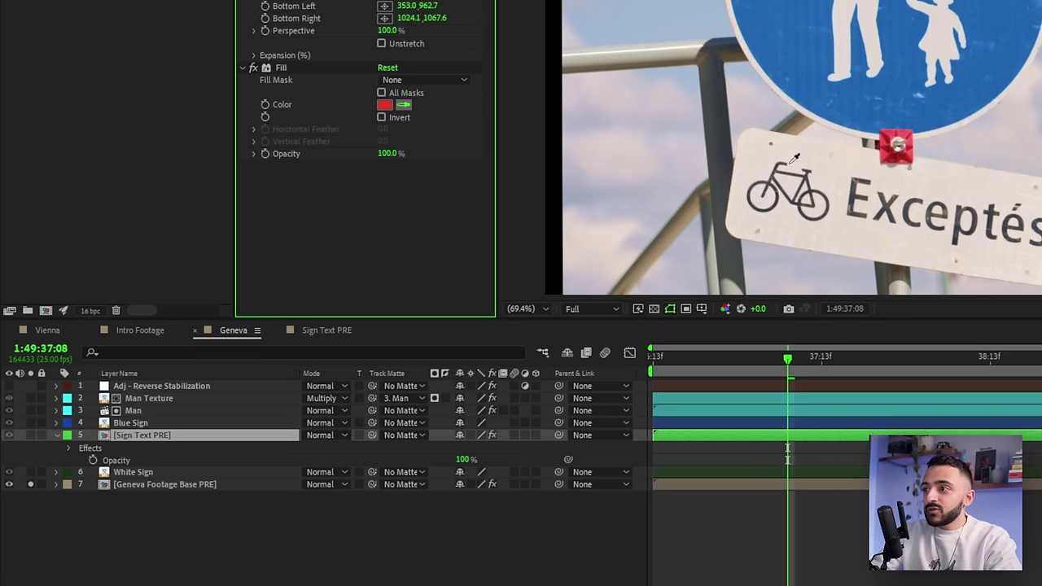
pyautogui.click(879, 219)
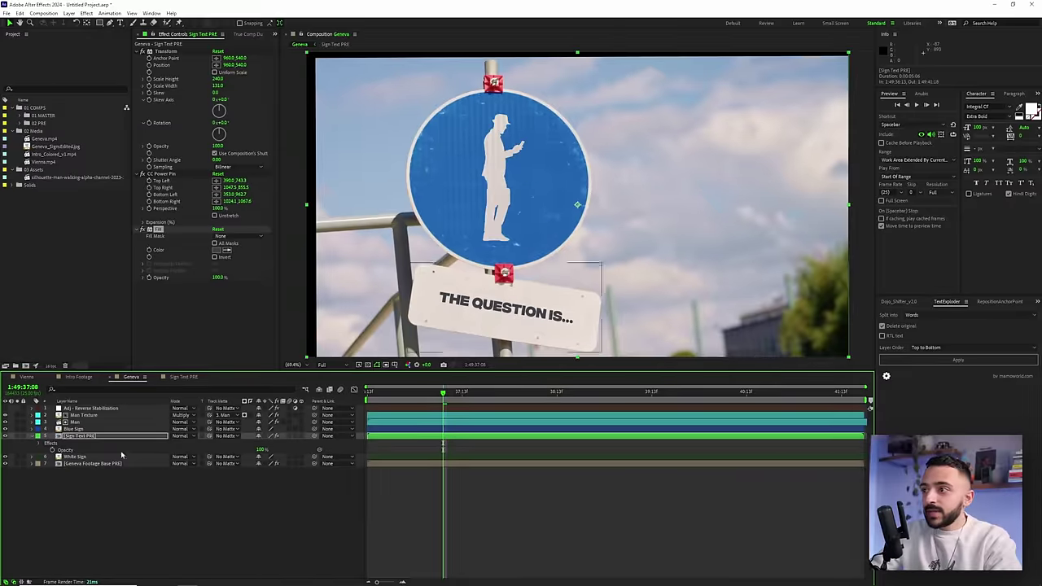
# Set the blending mode of Sign Text PRE to Multiply.
pyautogui.scroll(4, 482, 309)
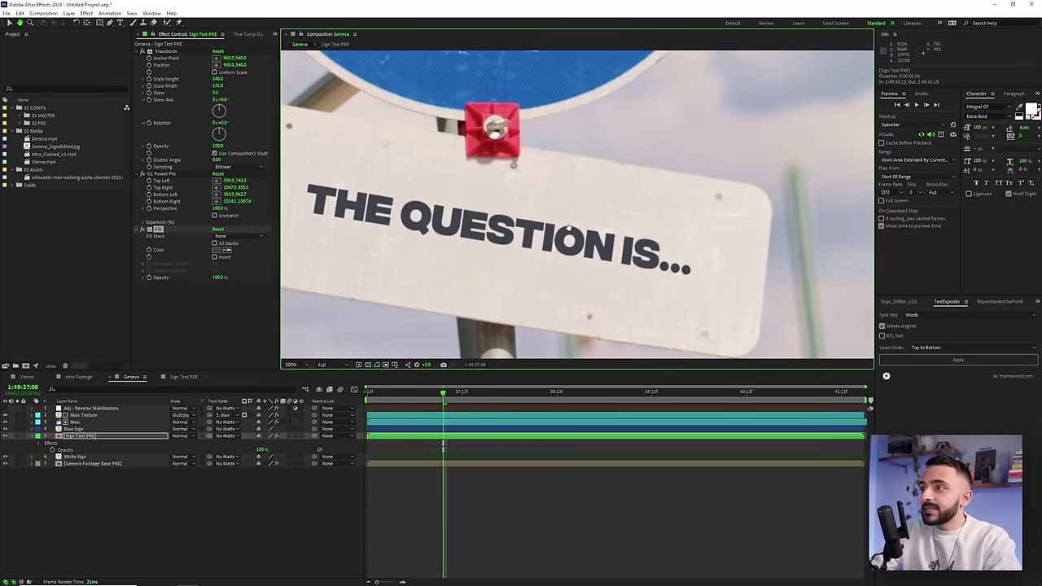
pyautogui.click(192, 440)
pyautogui.click(231, 115)
# Use White Sign as the track matte for Sign Text PRE and turn White Sign's visibility back on.
pyautogui.scroll(2, 426, 250)
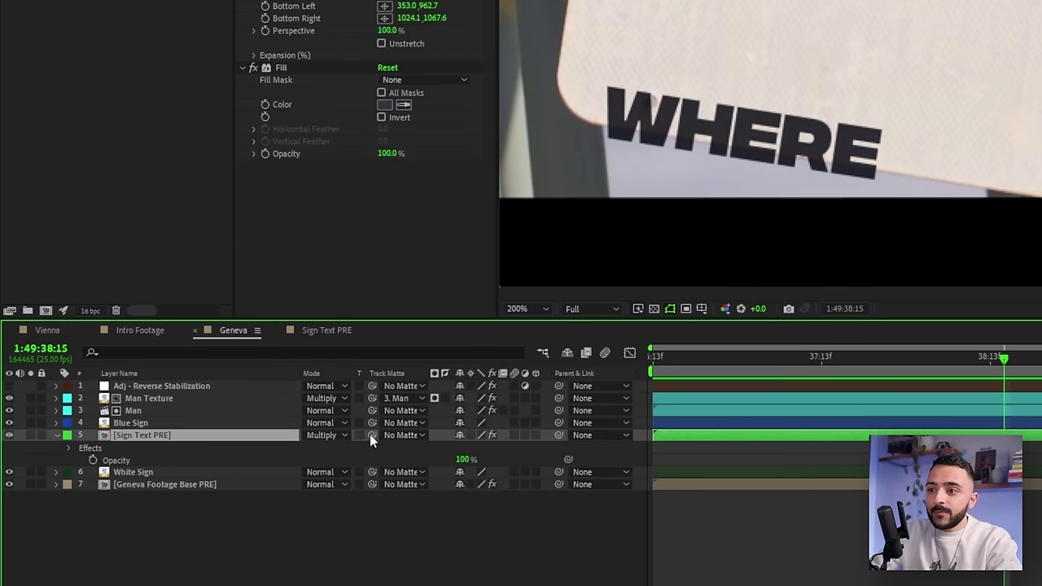
pyautogui.moveTo(370, 436); pyautogui.dragTo(144, 475)
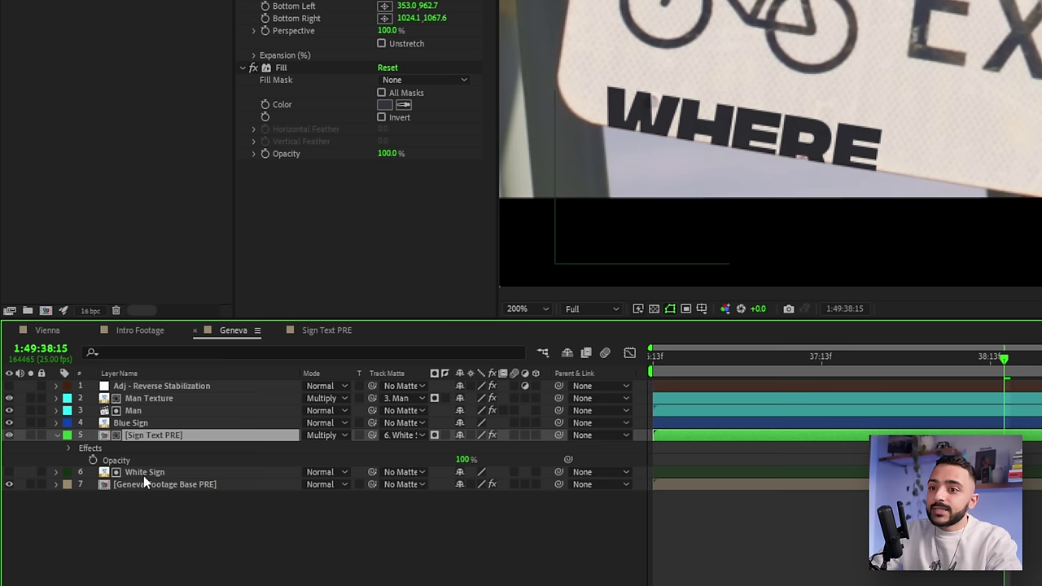
pyautogui.click(9, 473)
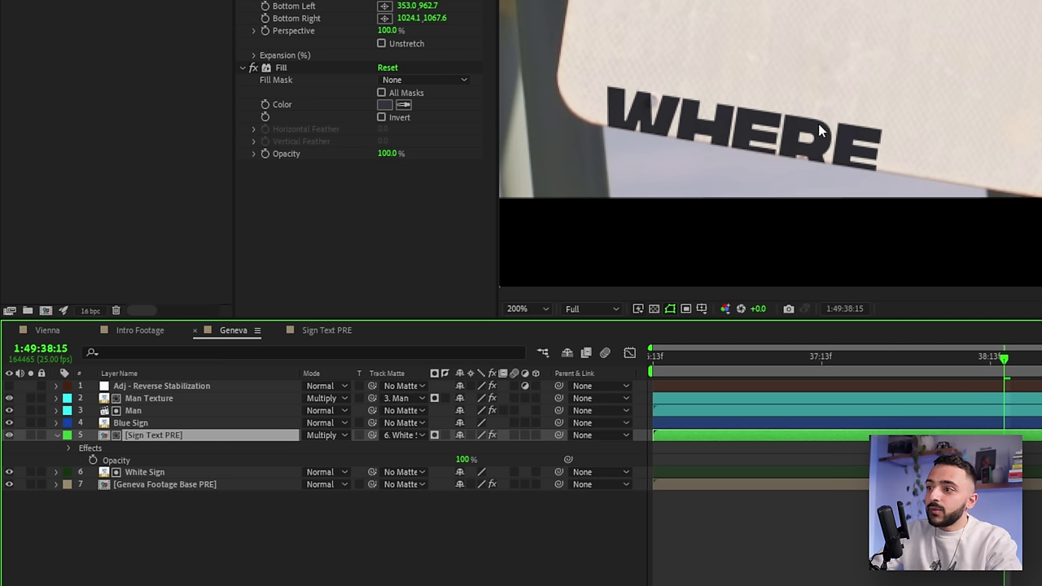
# Apply Posterize Time to Sign Text PRE with a frame rate of 12.
pyautogui.hotkey('ctrl', 'space')
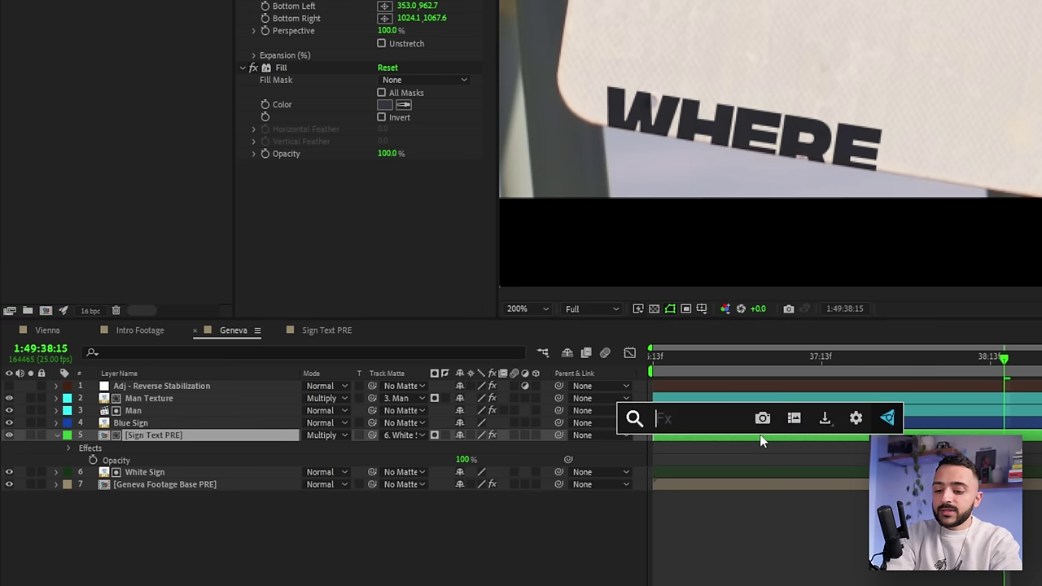
pyautogui.write('post')
pyautogui.click(733, 459)
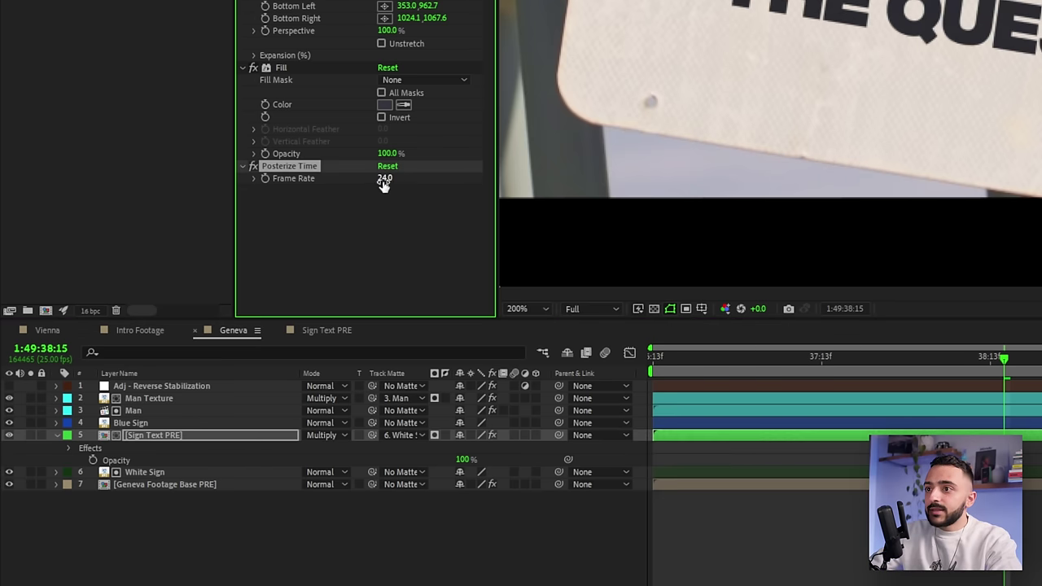
pyautogui.press('Return')
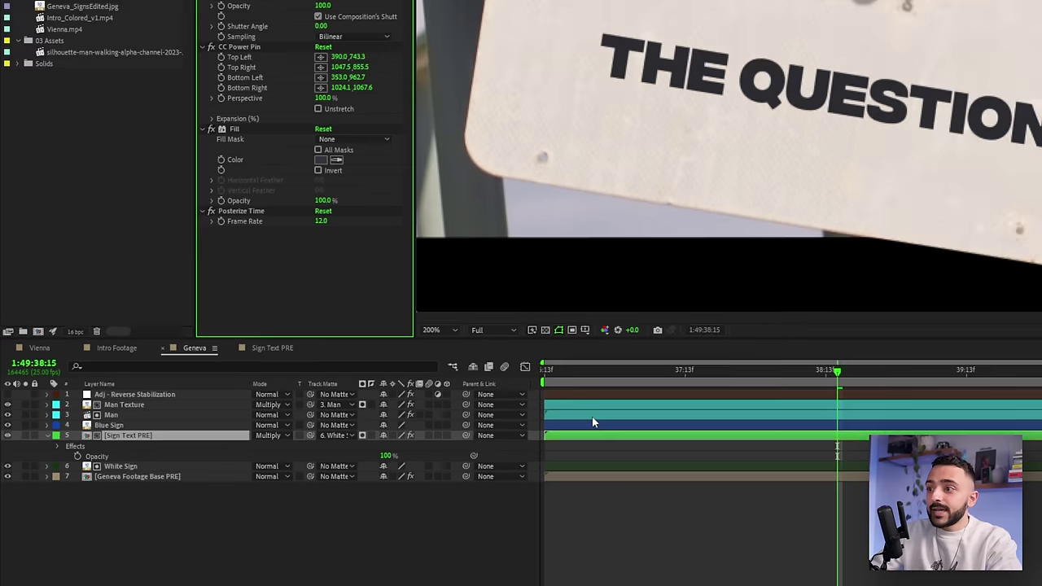
# Turn the Adj - Reverse Stabilization layer back on and preview the animated sign text in the Geneva comp.
pyautogui.press('space')
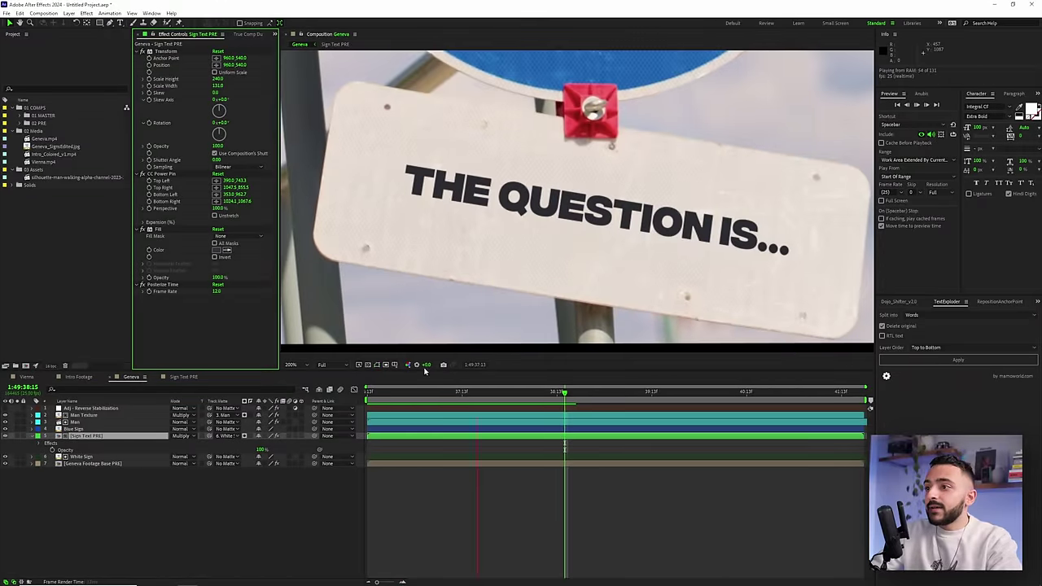
pyautogui.click(395, 394)
pyautogui.moveTo(395, 397); pyautogui.dragTo(697, 401)
pyautogui.hotkey('shift', '/')
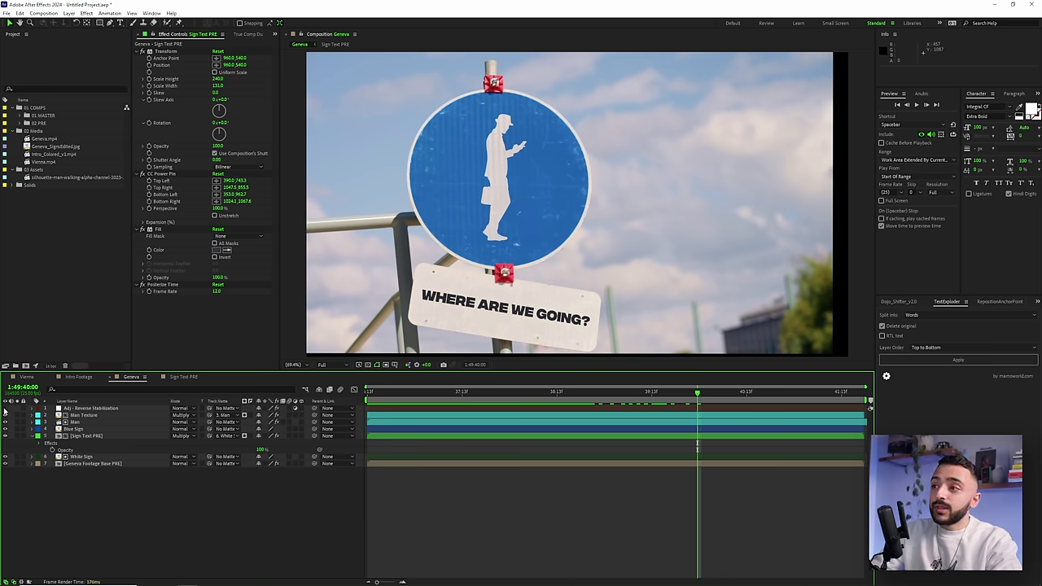
pyautogui.press('space')
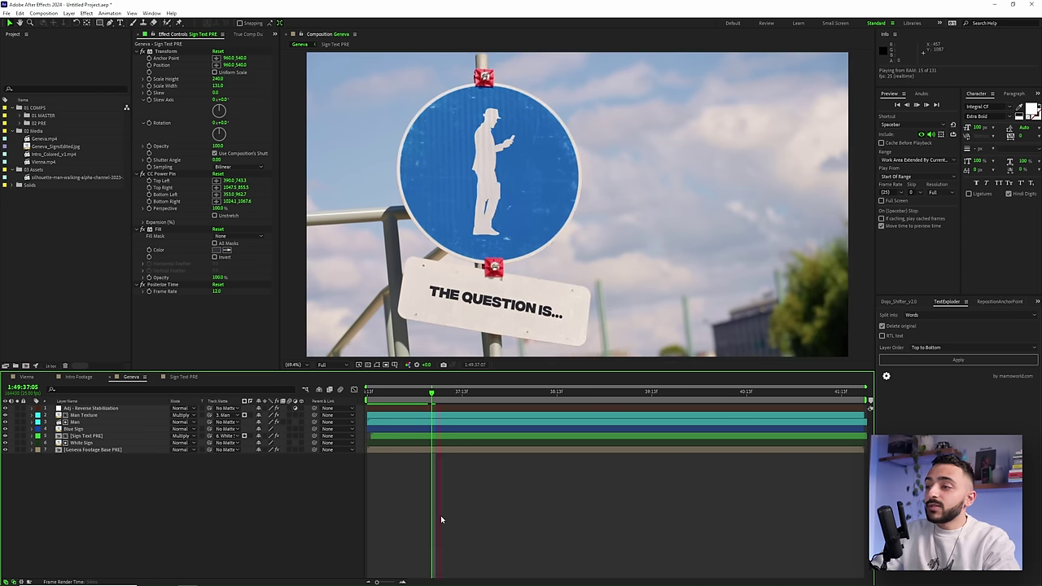